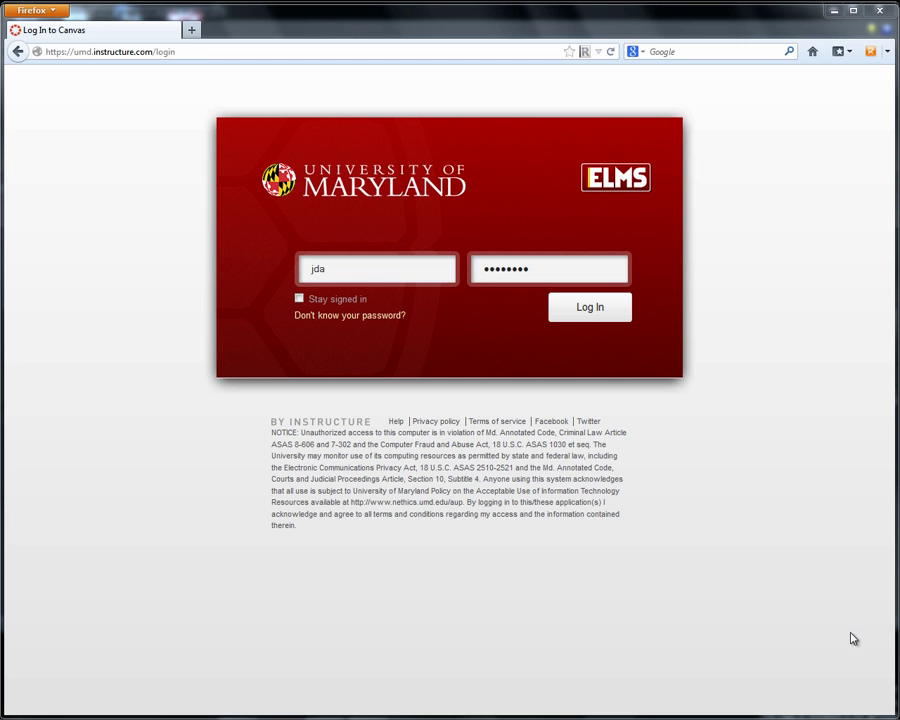
- Log in to Canvas and open the Fall 2012 course Applications of Linear Algebra
click(590, 312)
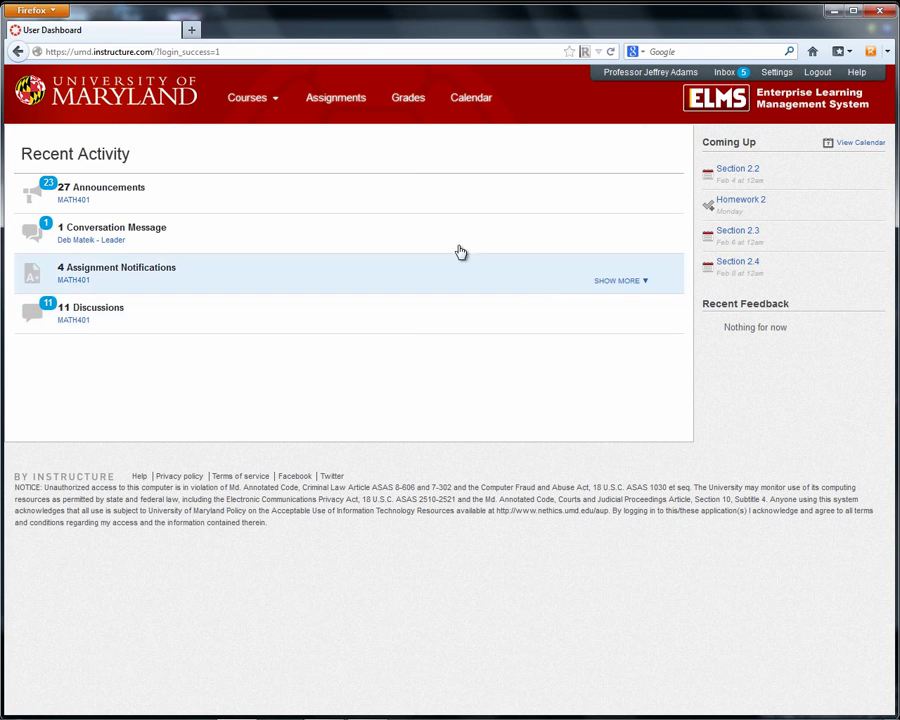
mouse_move(245, 108)
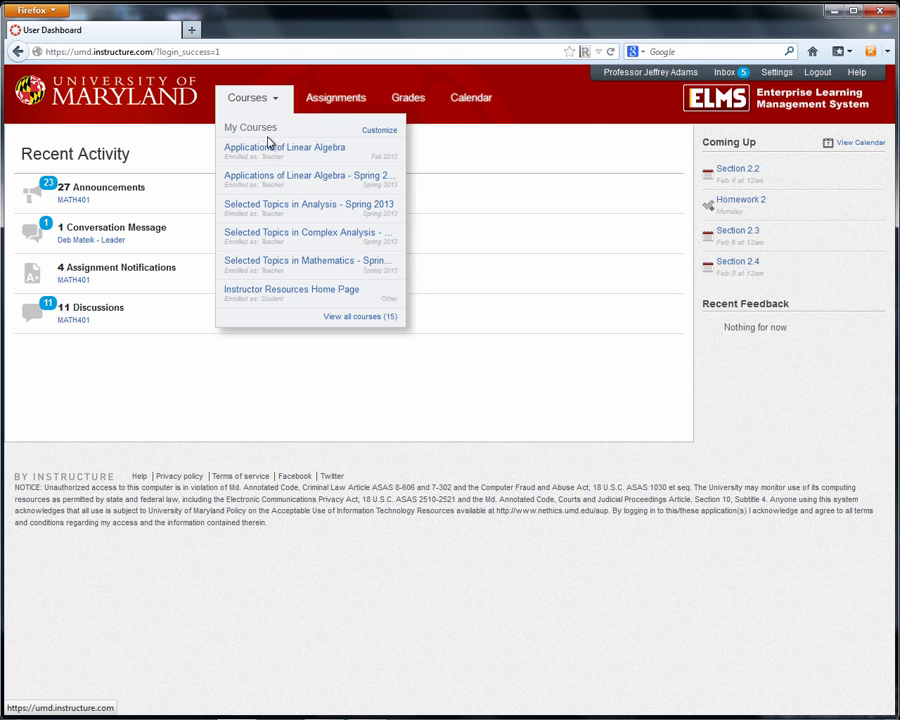
click(270, 150)
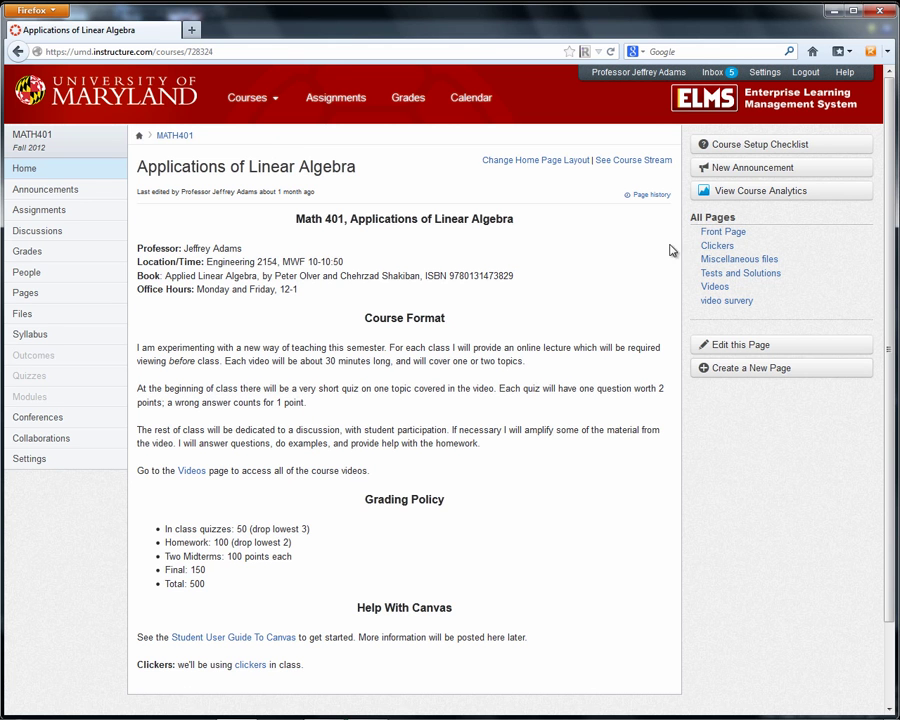
- Review the MATH401 Miscellaneous files and Videos pages, the weighted assignment groups and the scores in the gradebook
click(720, 262)
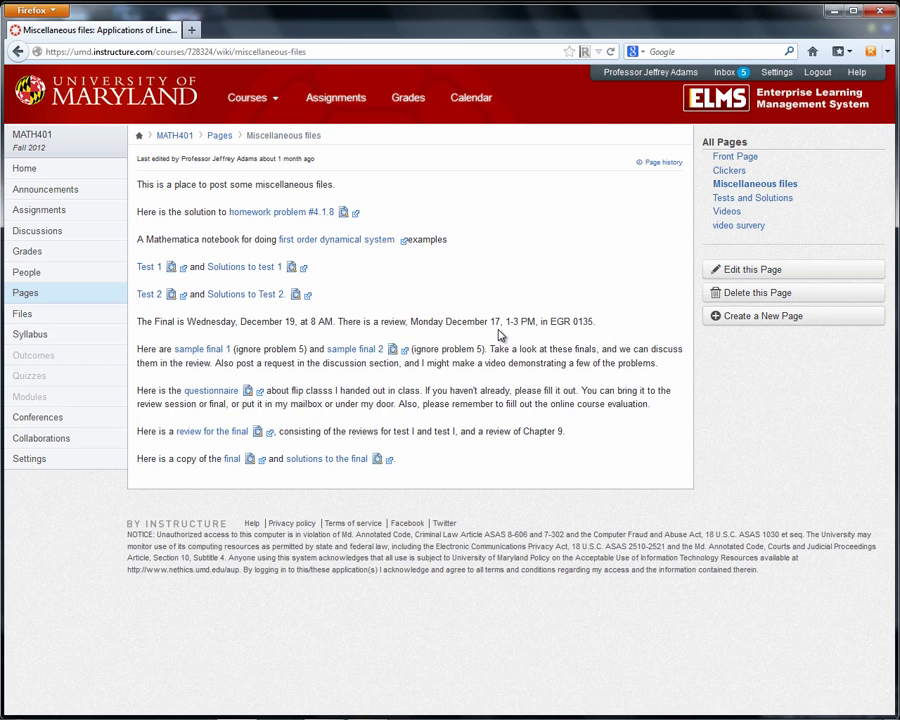
click(733, 213)
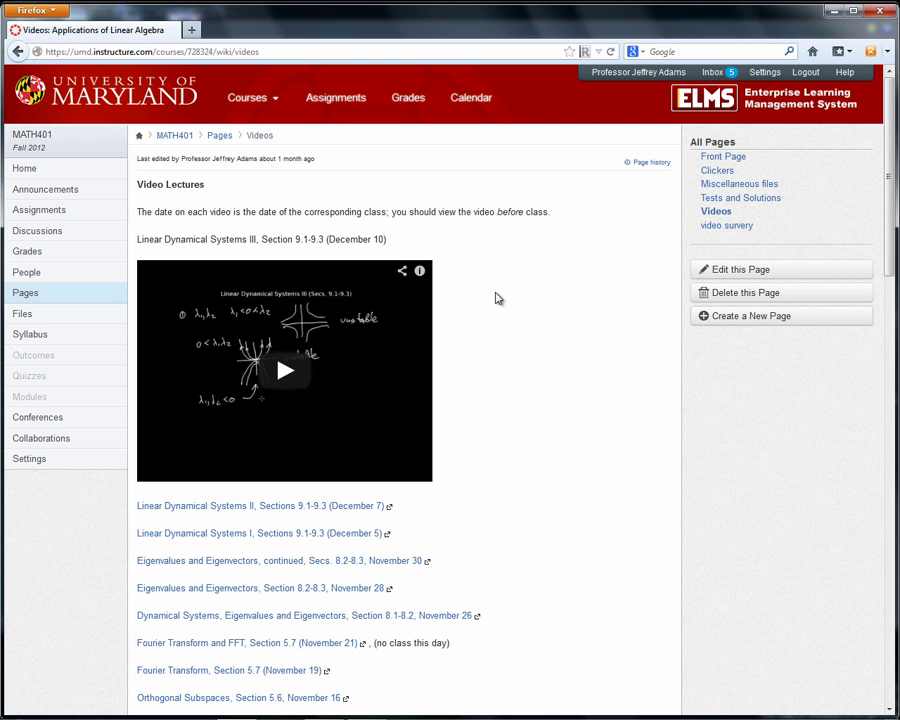
click(50, 213)
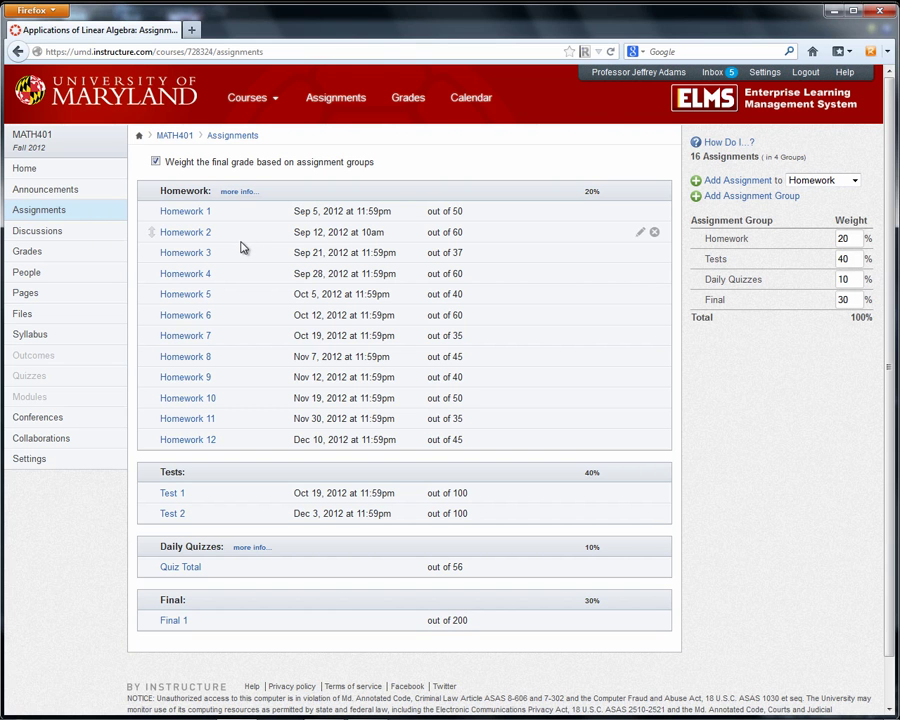
scroll(240, 247, down, 2)
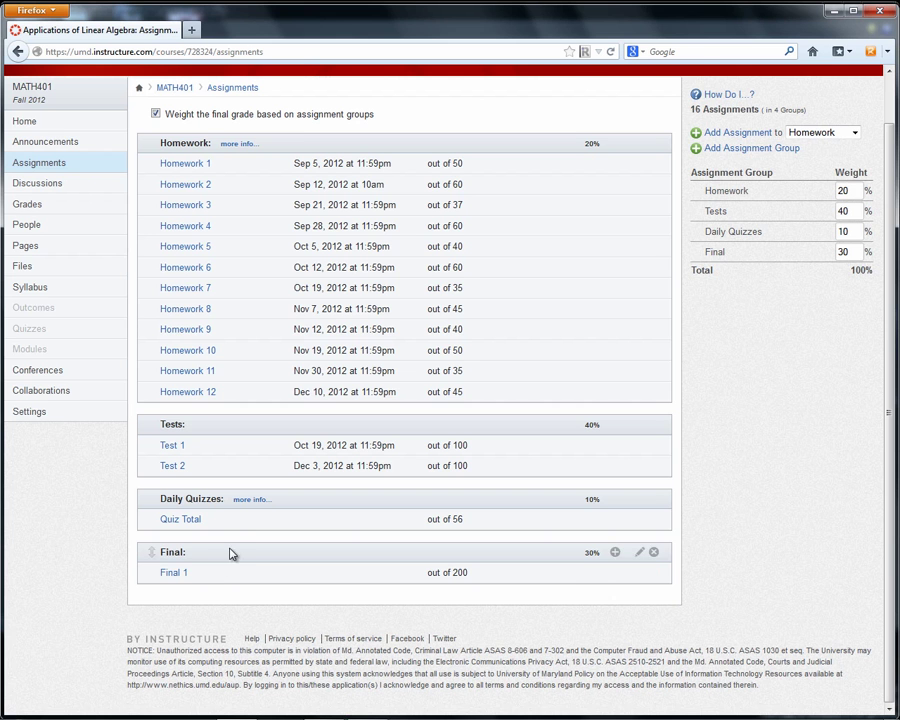
scroll(498, 476, up, 2)
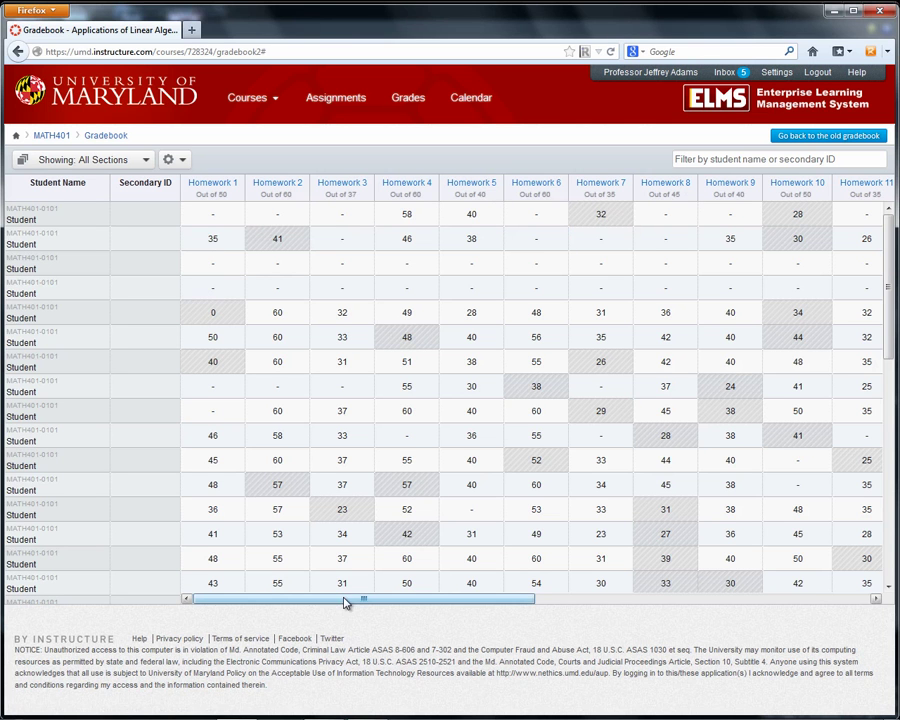
drag(346, 601, 701, 568)
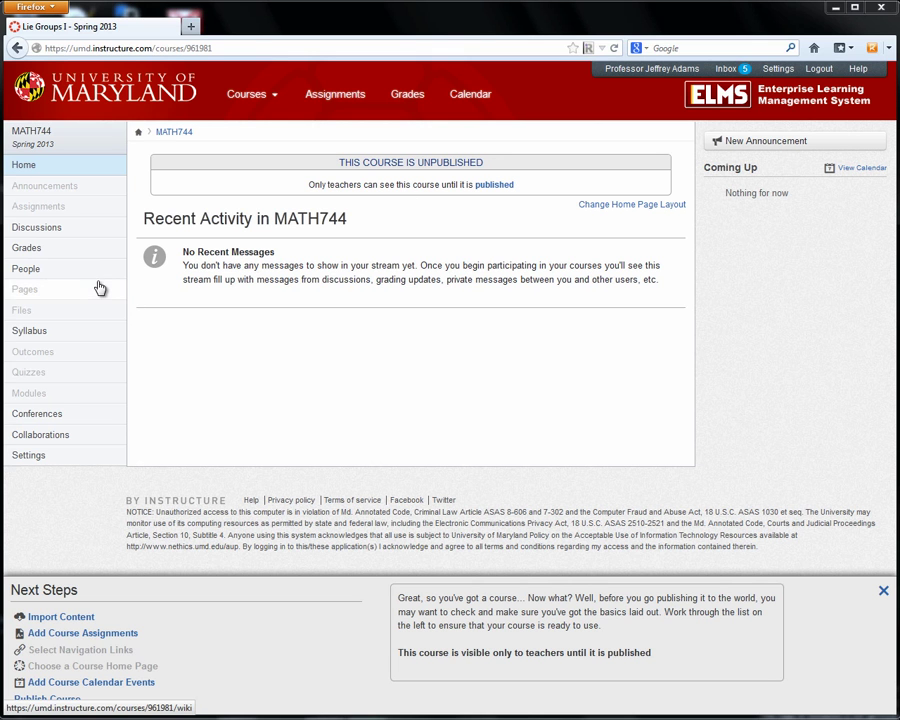
- Check the MATH744 course's gradebook and return to the course home page
click(27, 250)
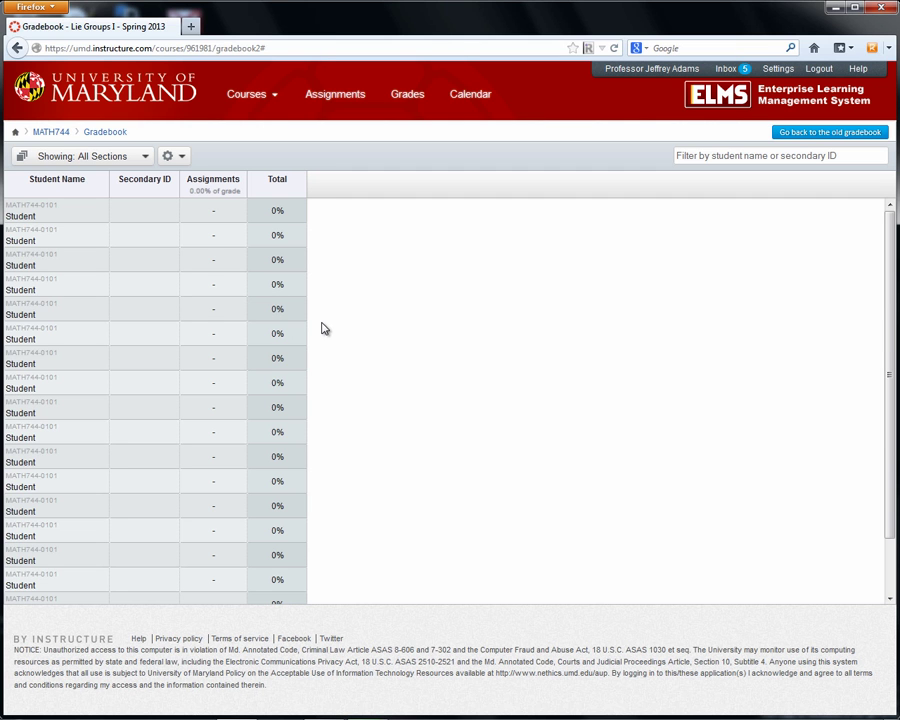
click(50, 132)
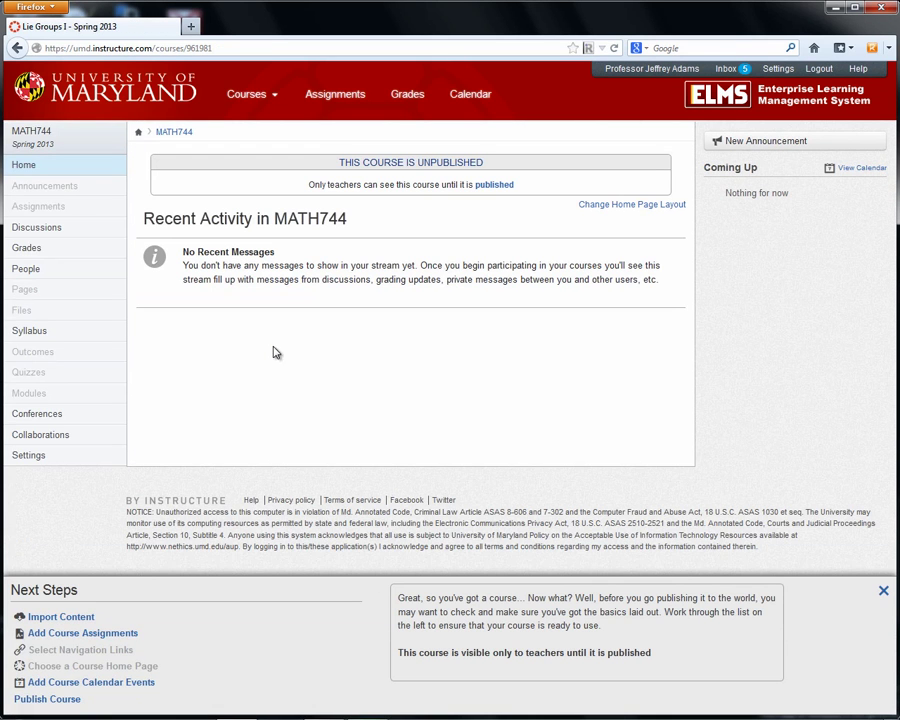
- Add an assignment group named Homework to the MATH744 course's assignments
click(38, 207)
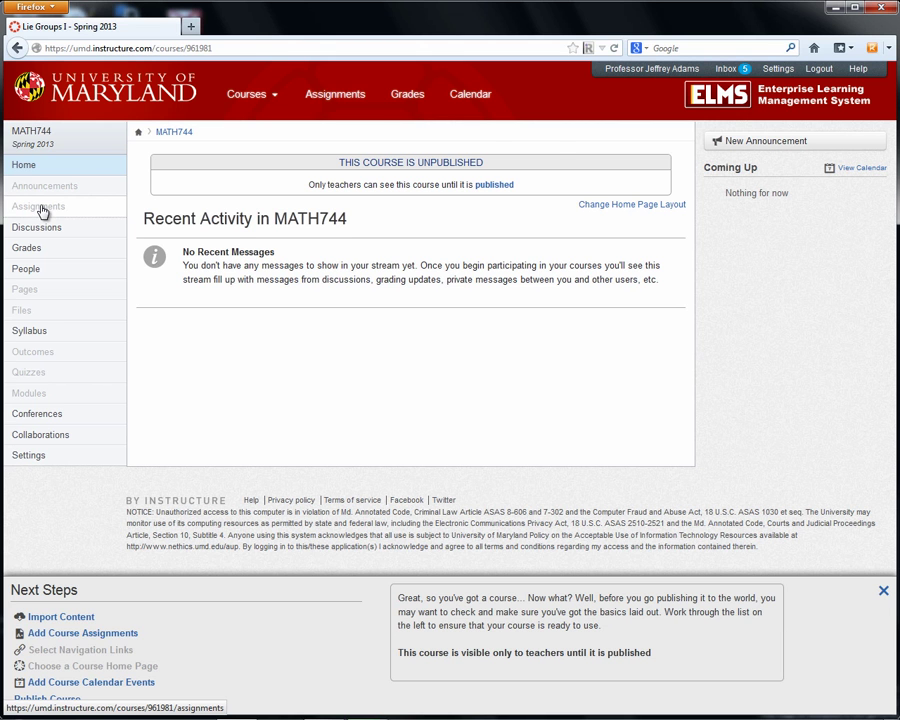
click(40, 210)
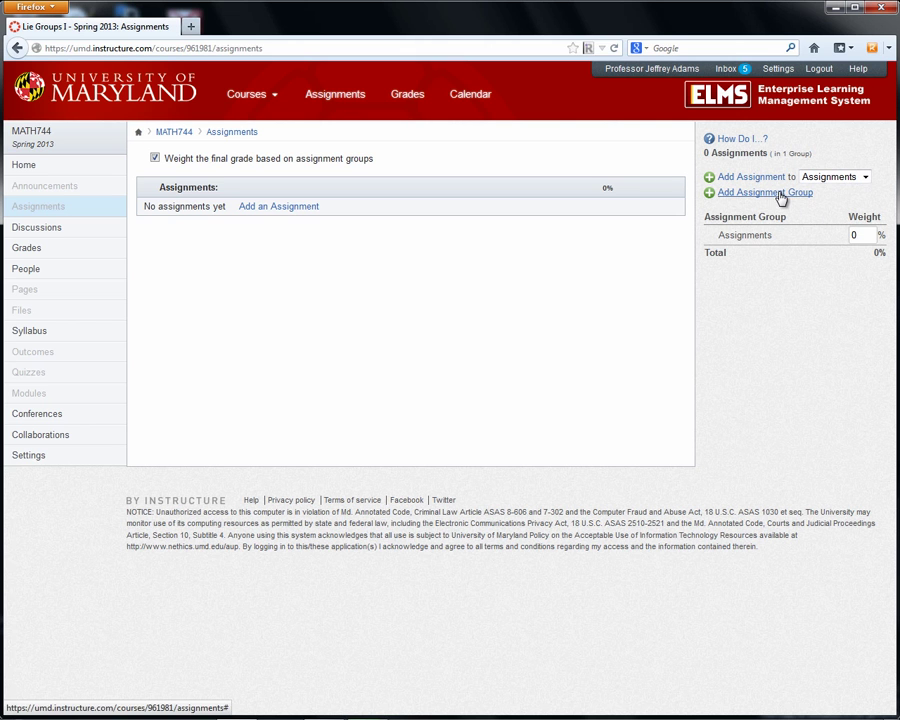
click(780, 195)
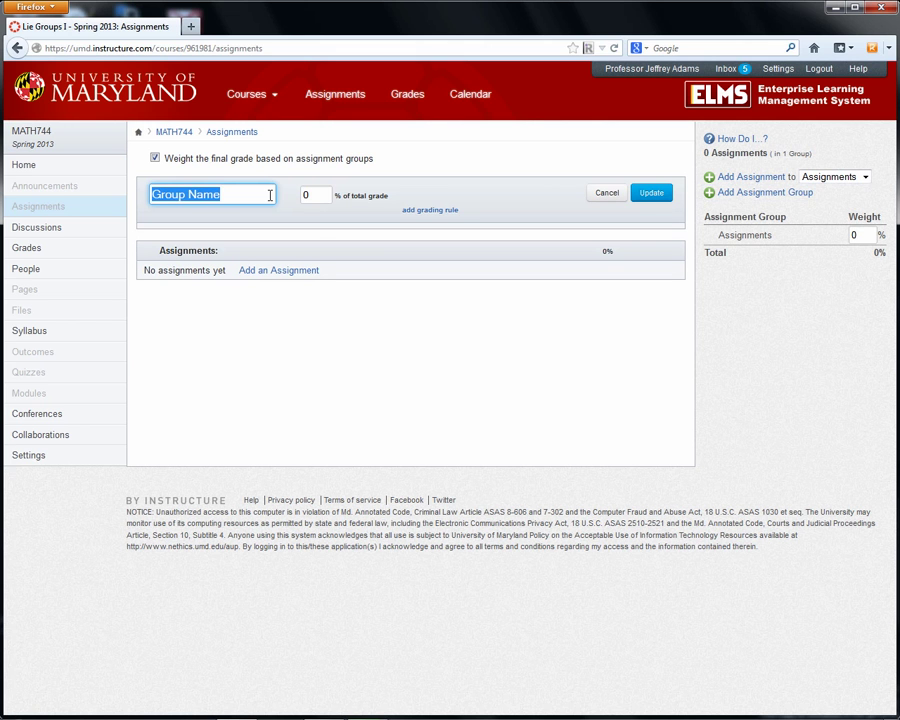
text(Homework)
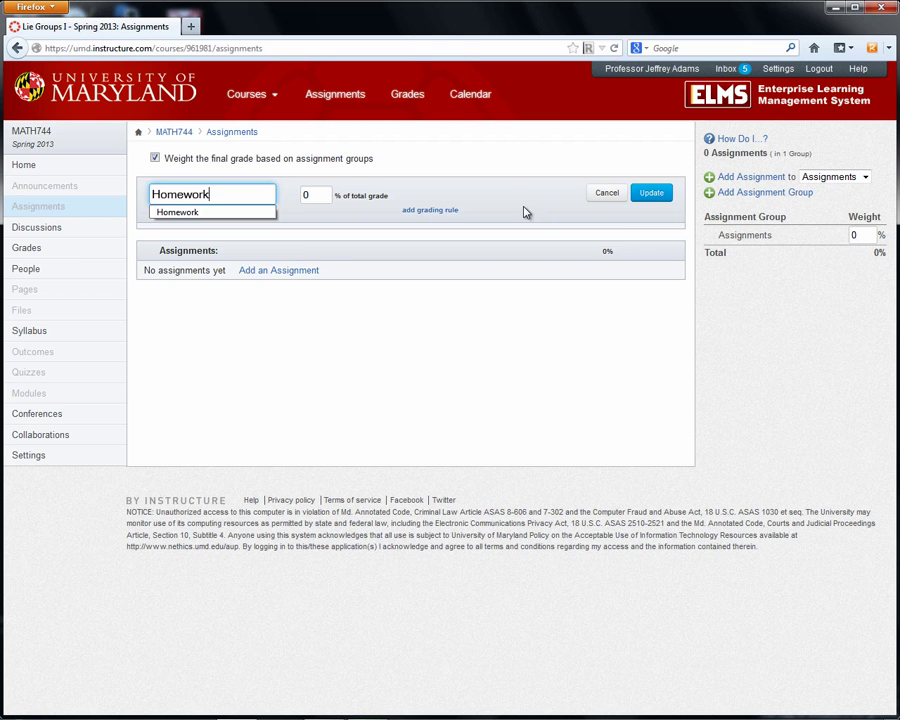
click(652, 195)
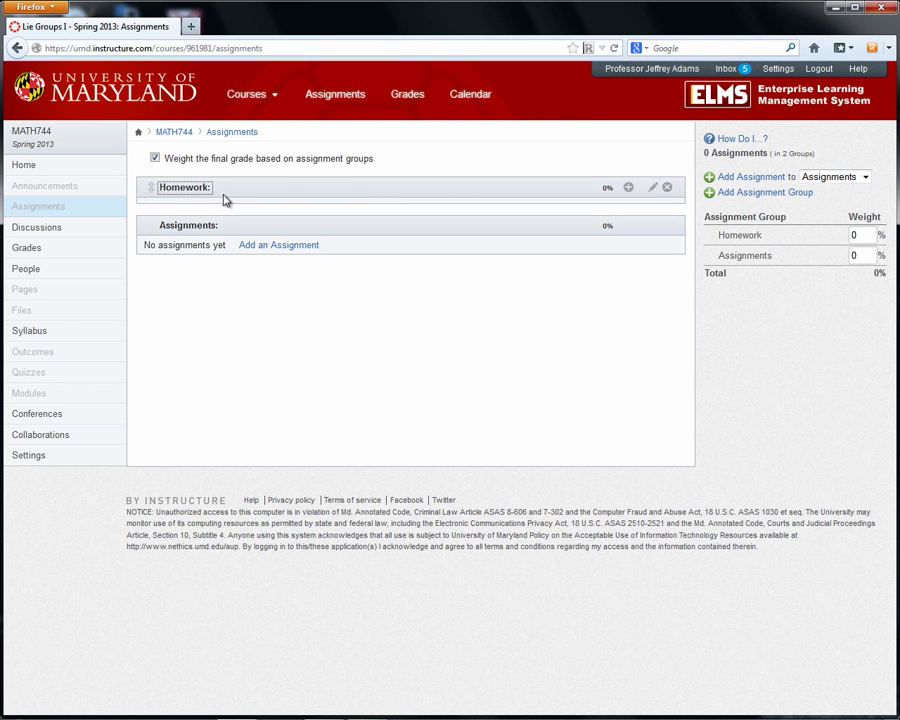
- Add another assignment group named Quizzes
click(755, 196)
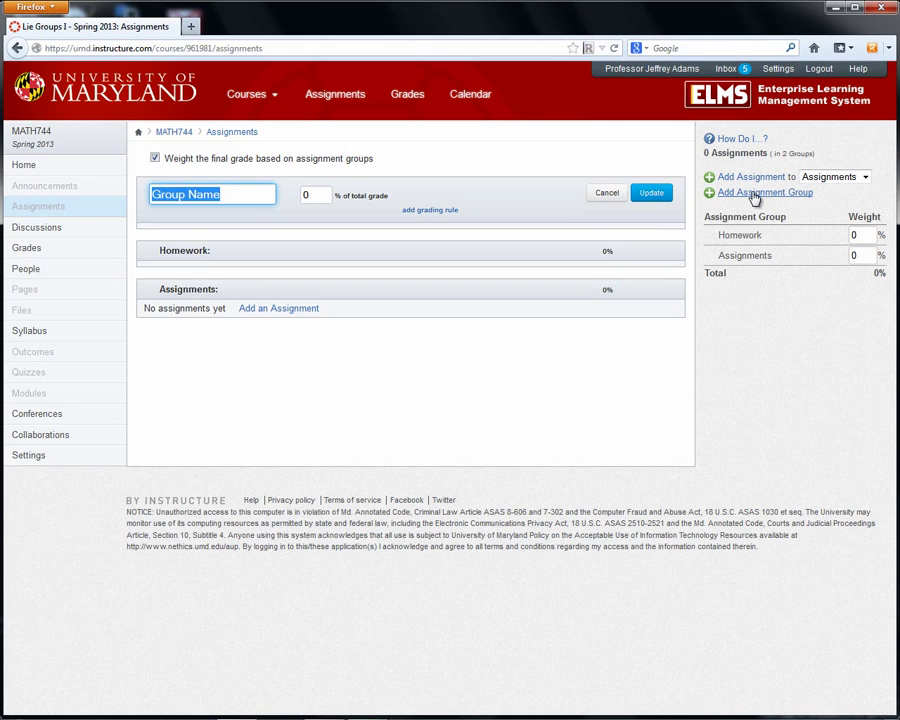
text(Zui)
key(BackSpace)
text(Quizzes)
key(Return)
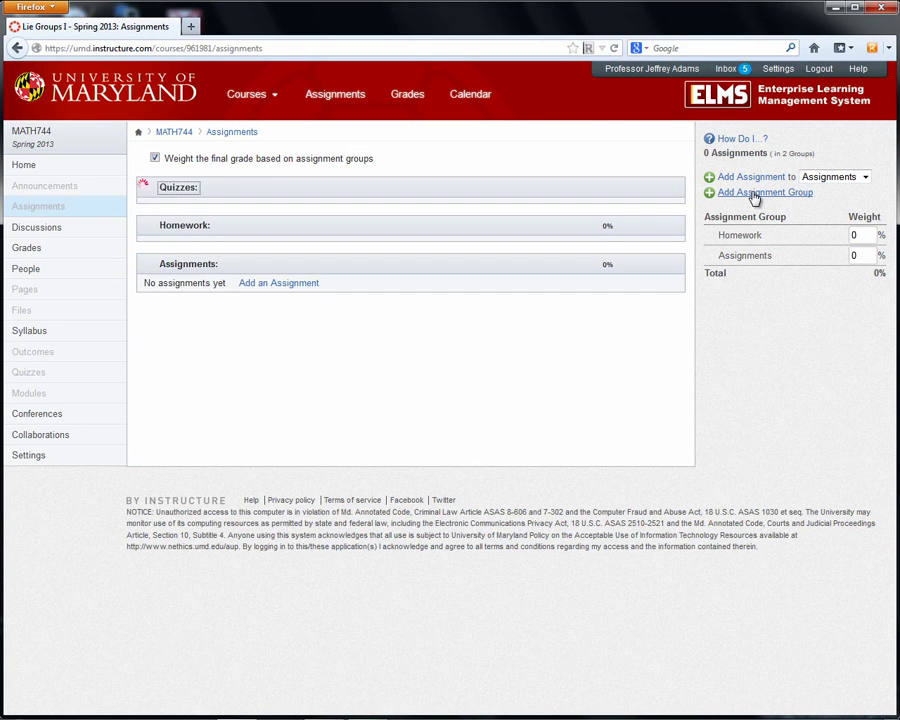
- Add two more assignment groups named Tests and Final
click(752, 195)
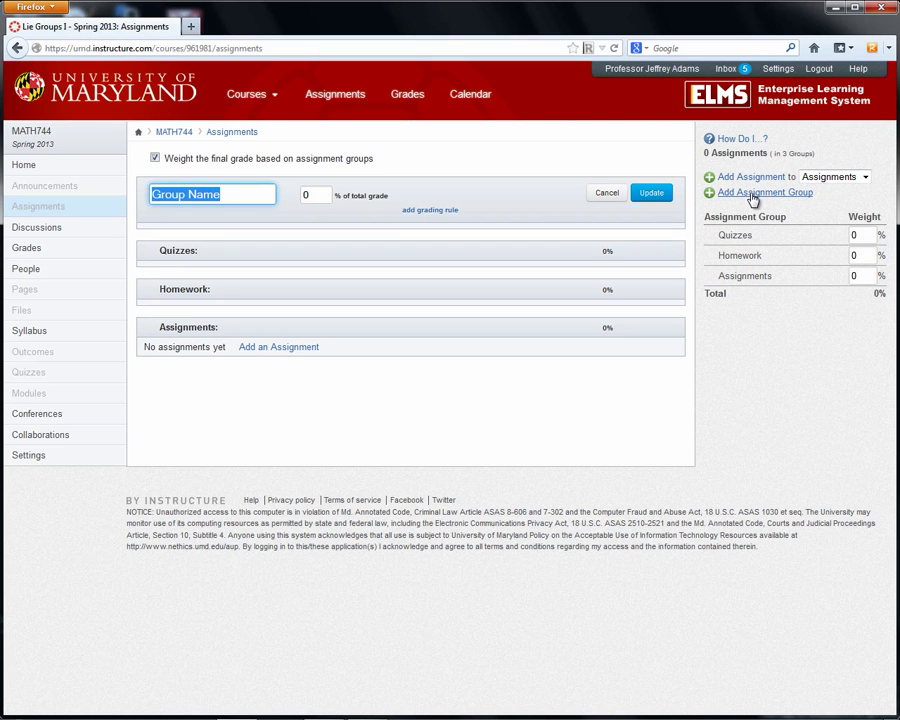
text(Tests)
key(Return)
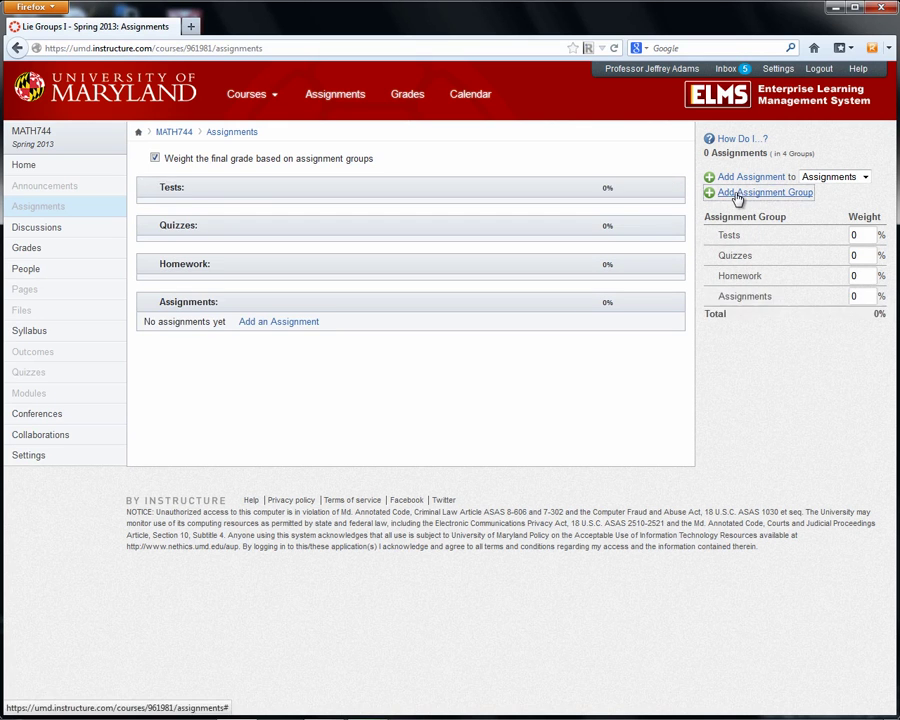
click(735, 195)
text(Final)
key(Return)
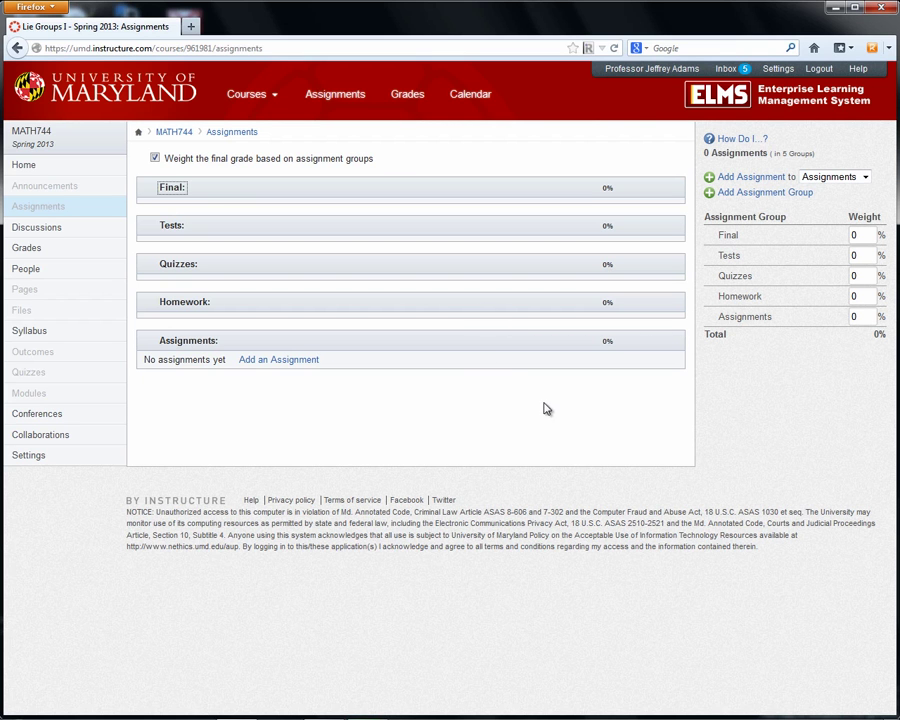
- Delete the default Assignments group from the course
mouse_move(532, 345)
click(667, 342)
click(441, 325)
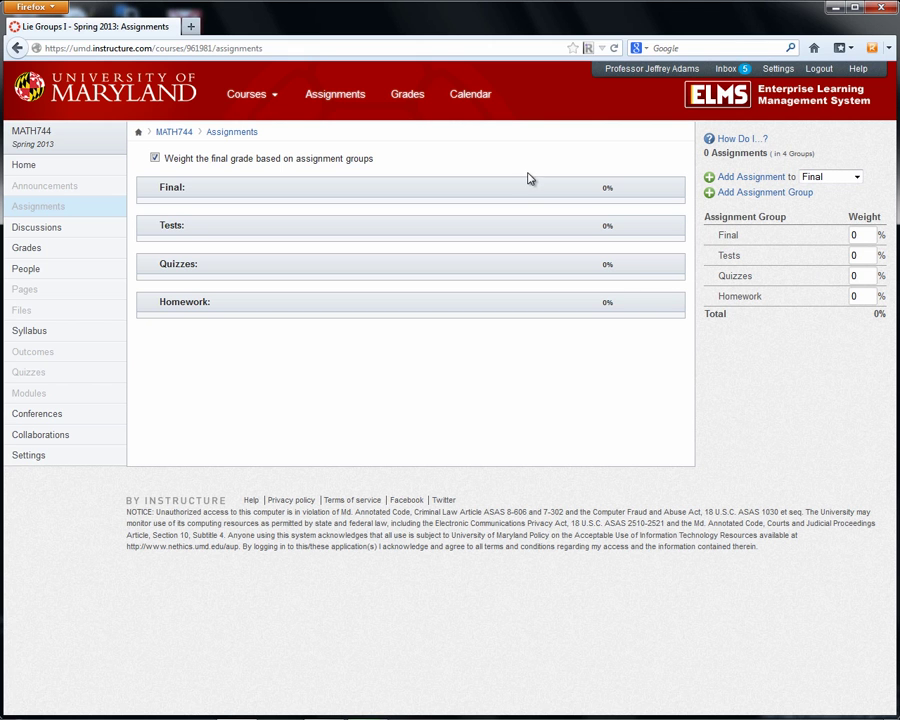
- Set the group weights to 40% for Final, 40% for Tests, 10% for Quizzes and 10% for Homework
click(861, 235)
text(40)
click(855, 256)
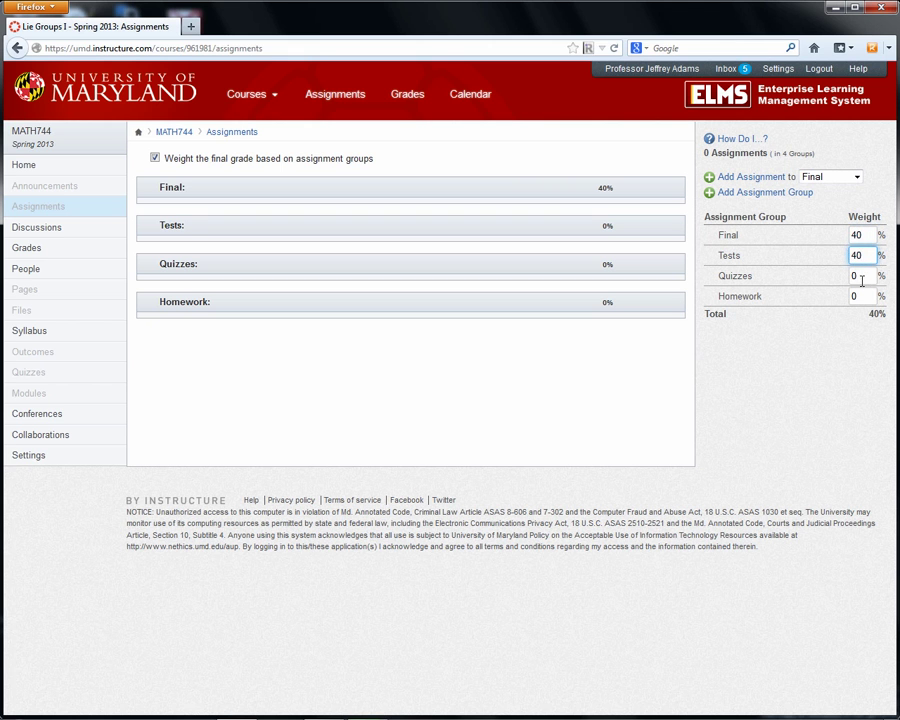
click(861, 277)
drag(862, 277, 852, 278)
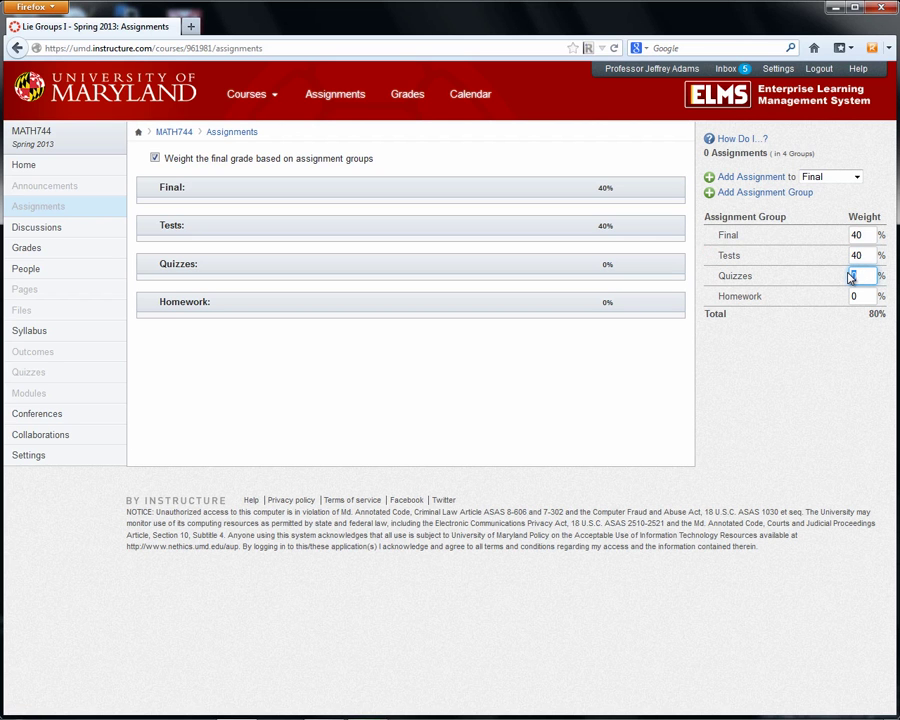
click(856, 297)
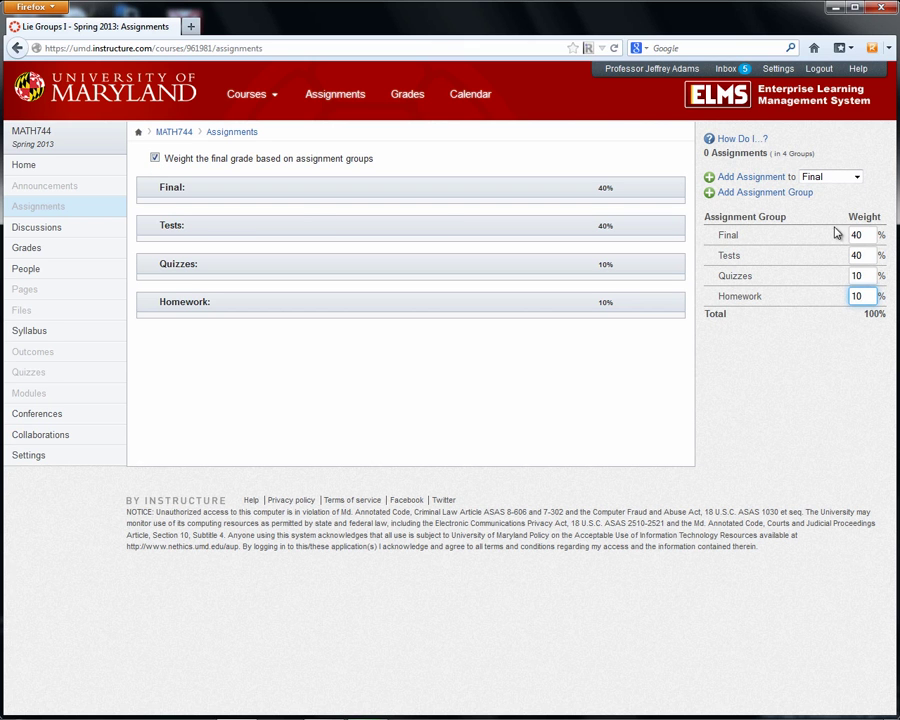
click(155, 160)
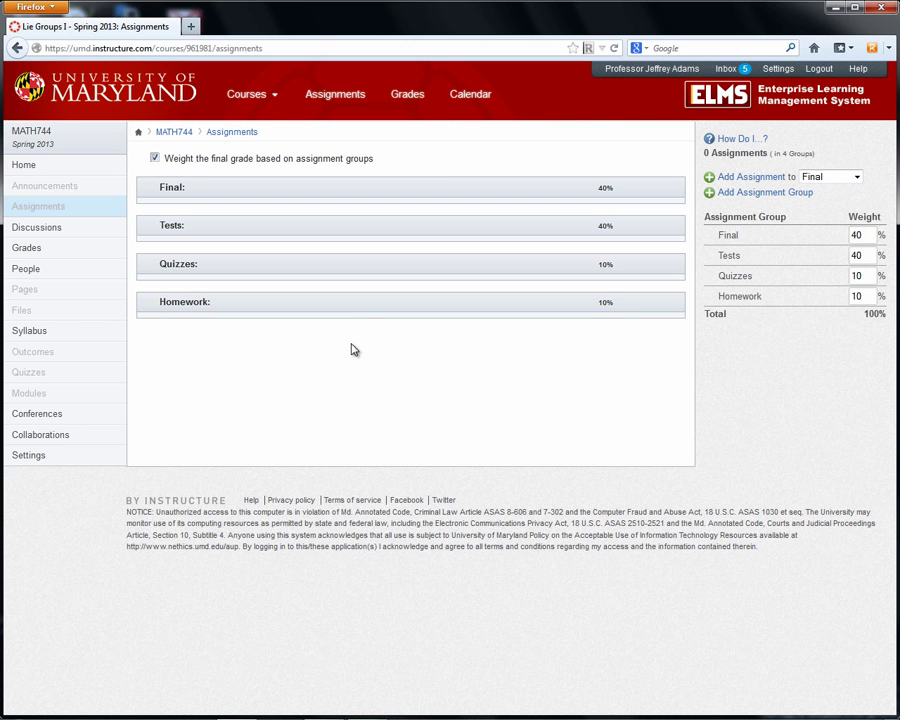
- Add a grading rule to the Homework group that drops the lowest 3 scores for each student
click(183, 306)
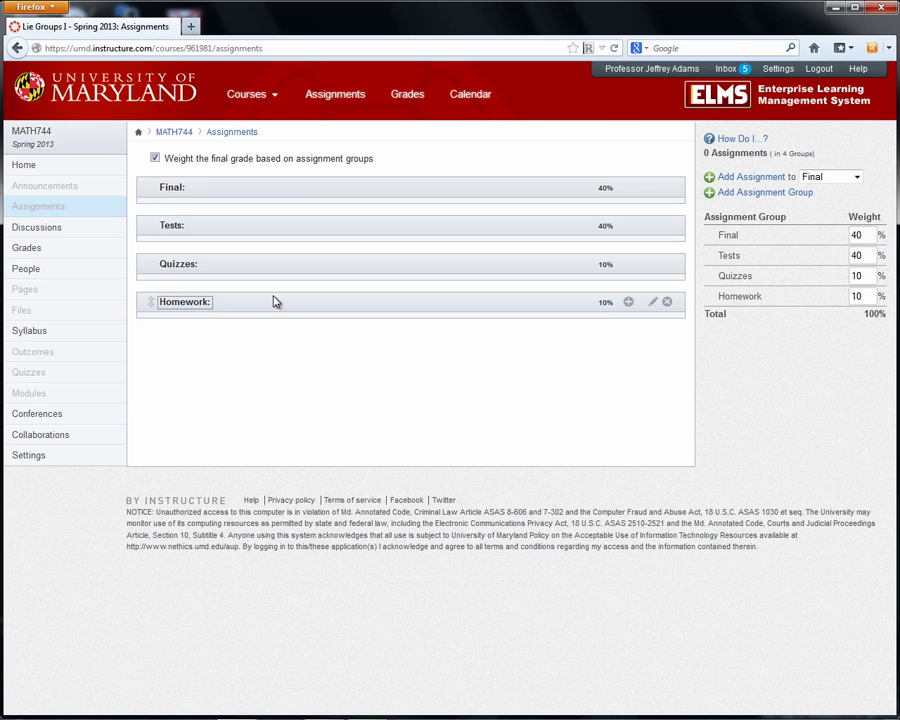
click(651, 300)
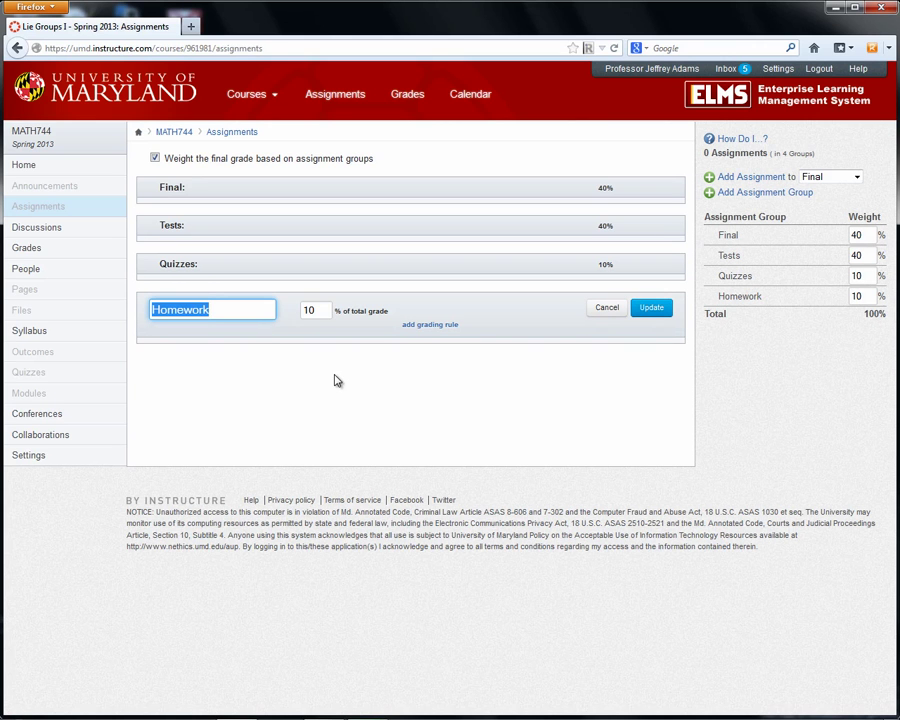
click(429, 326)
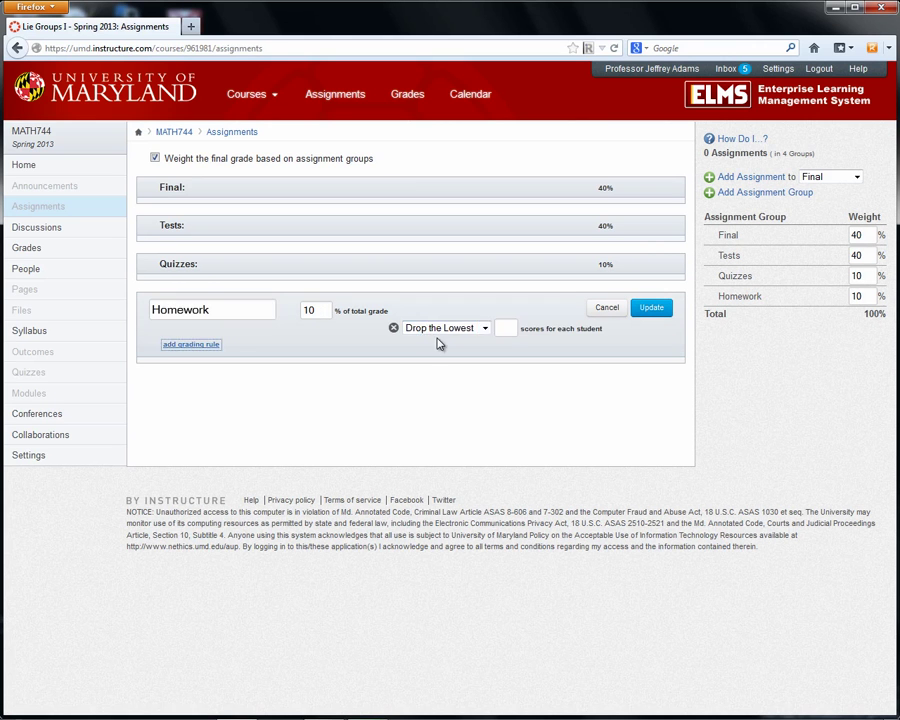
click(485, 330)
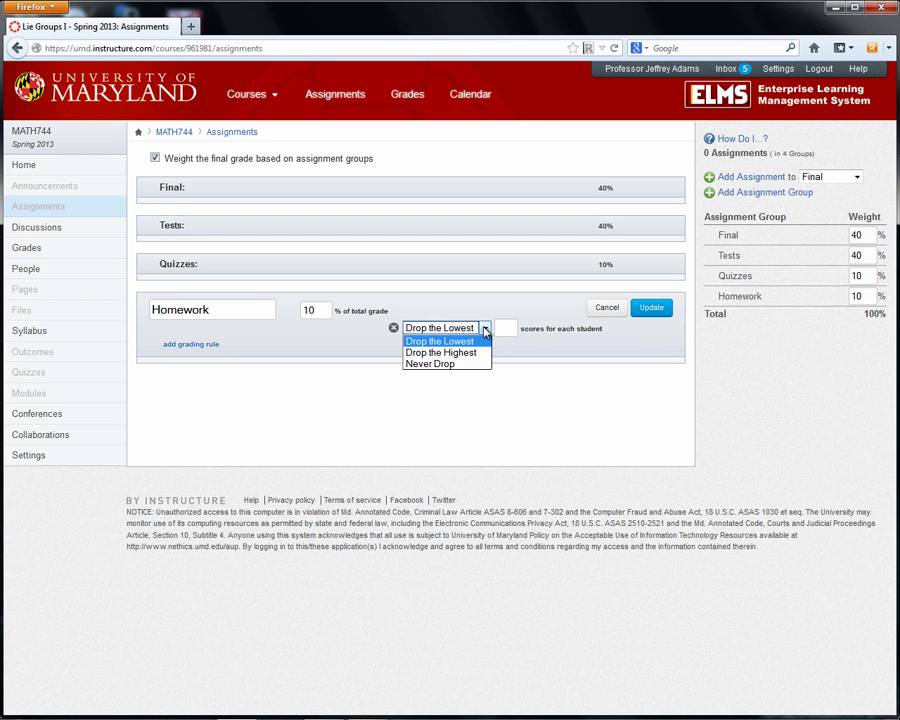
click(485, 330)
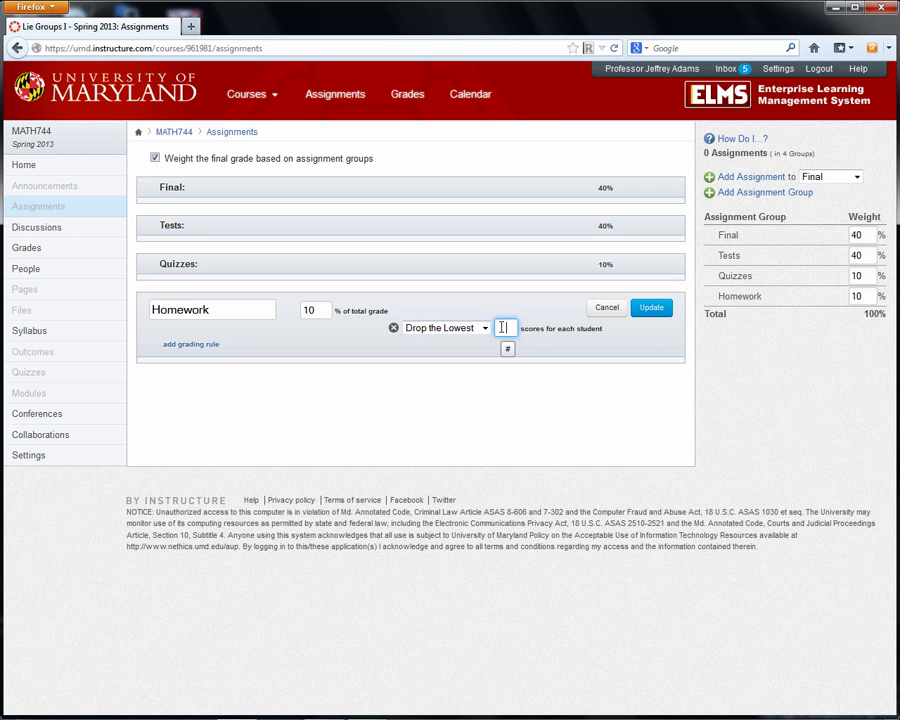
text(3)
click(650, 308)
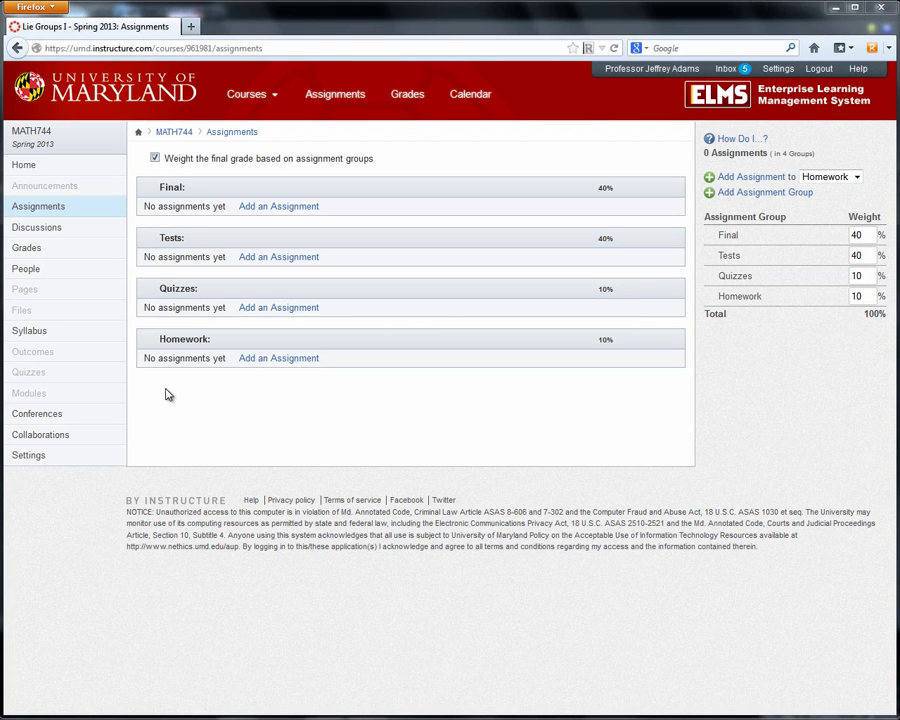
- Reorder the assignment groups as Homework, Quizzes, Tests, Final
mouse_move(147, 338)
drag(147, 338, 150, 198)
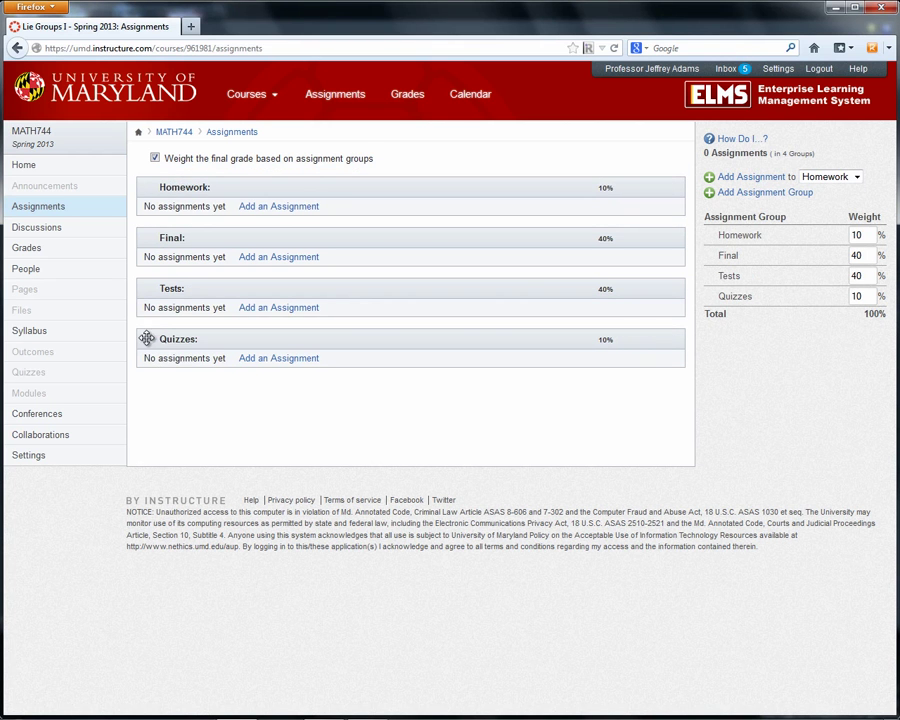
drag(151, 339, 147, 240)
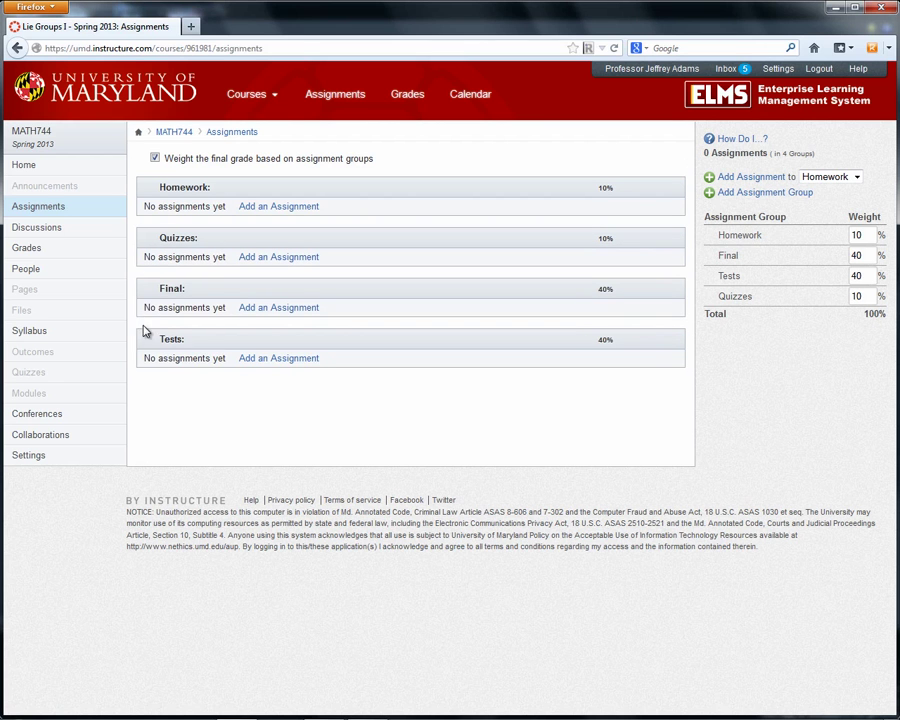
drag(151, 339, 150, 292)
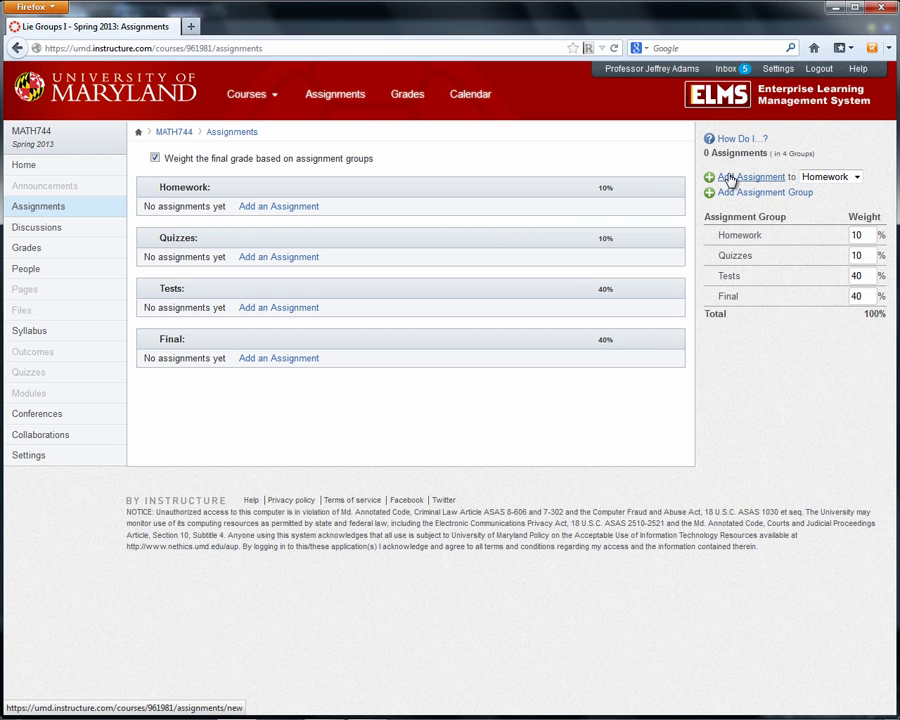
- Add a Homework 1 assignment to the Homework group, due Feb 4, 2013 and worth 10 points
click(816, 180)
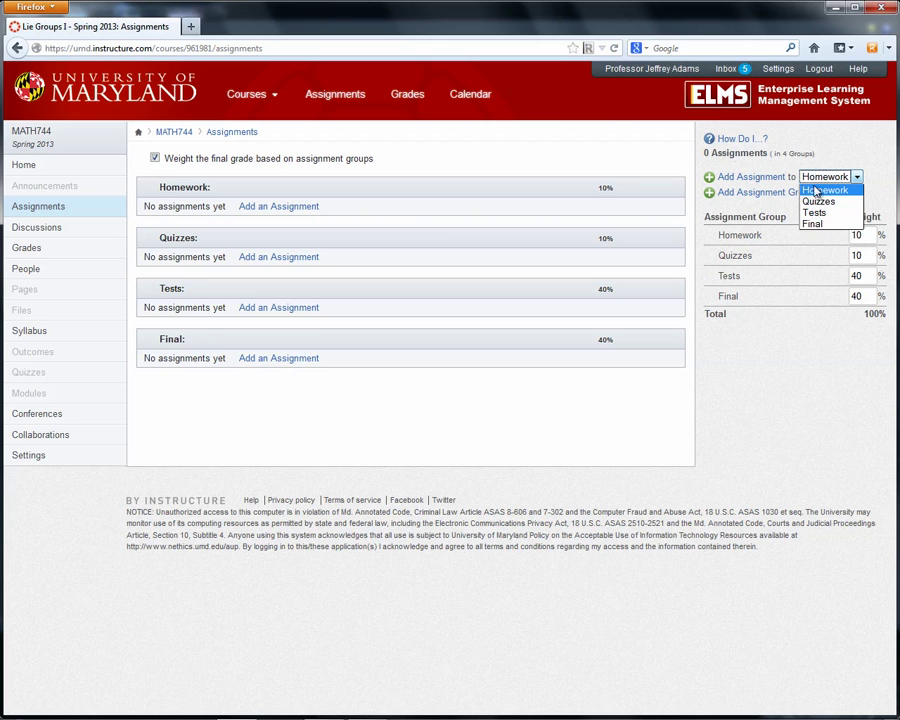
click(822, 190)
click(763, 178)
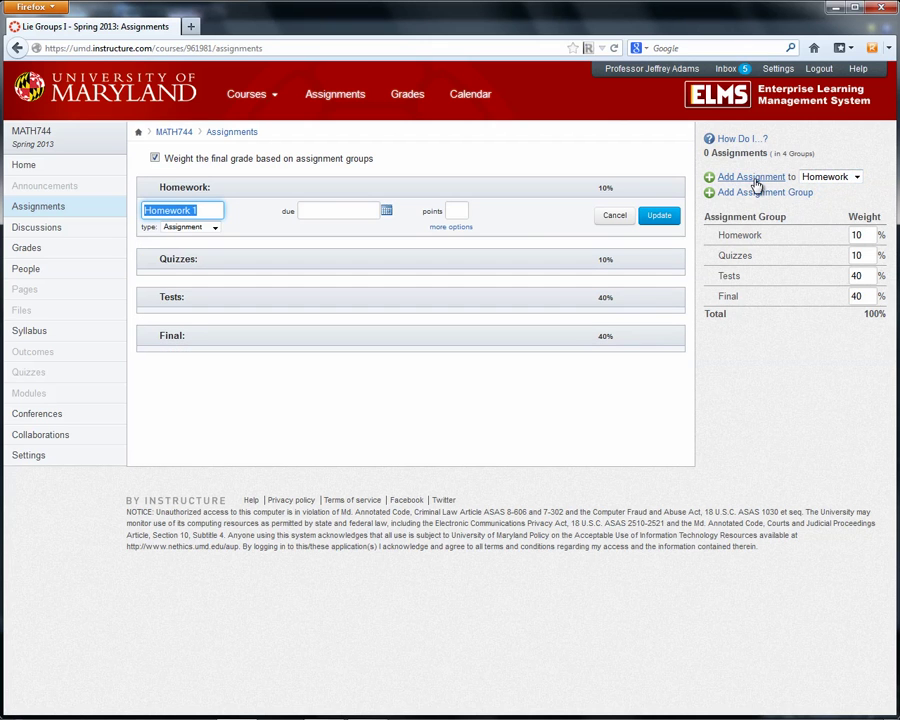
click(318, 209)
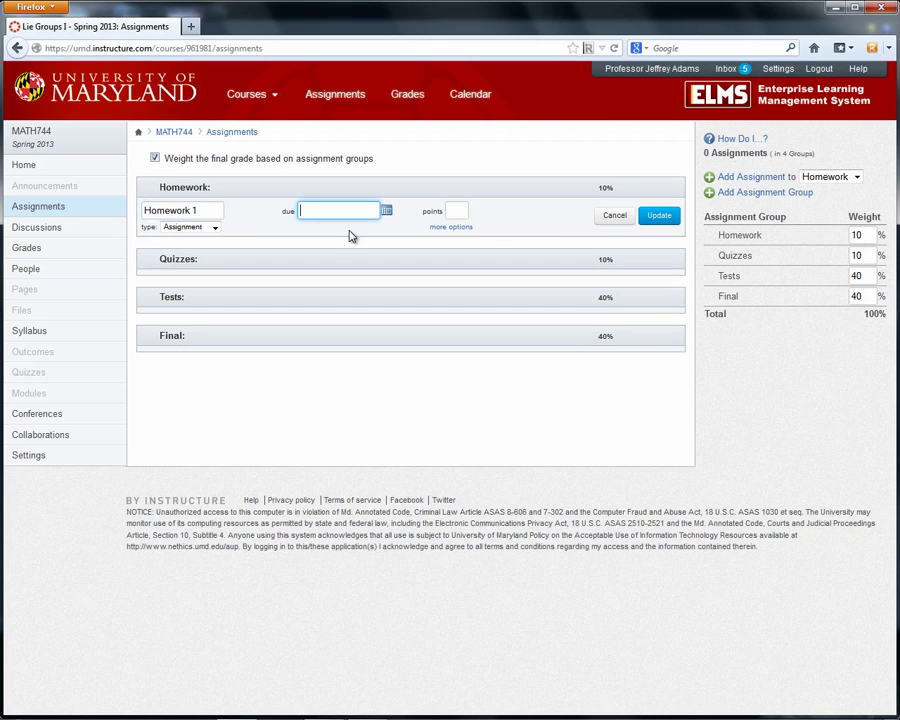
click(386, 211)
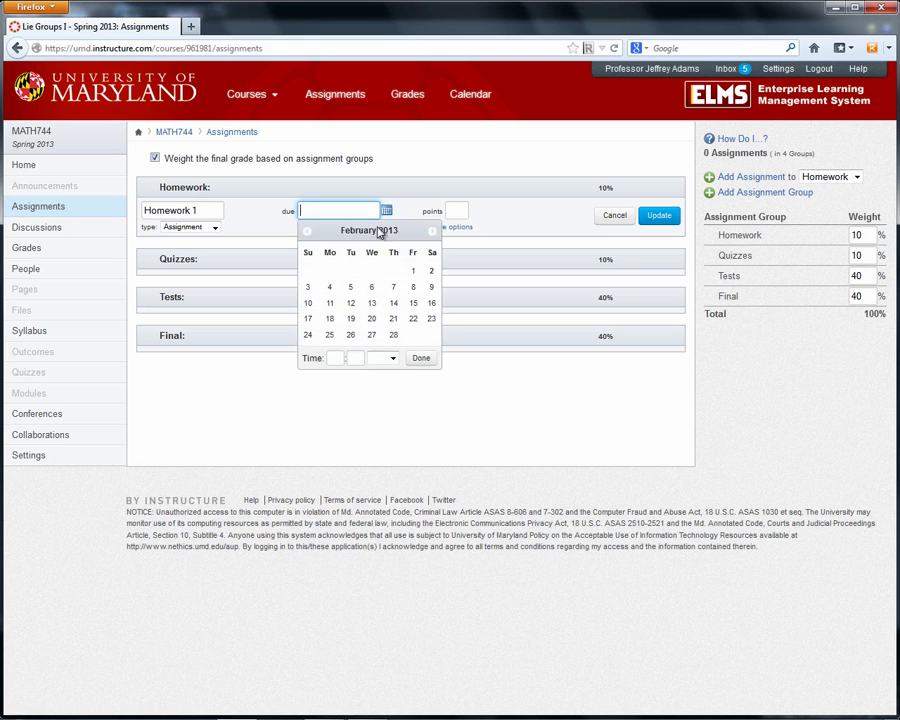
click(330, 288)
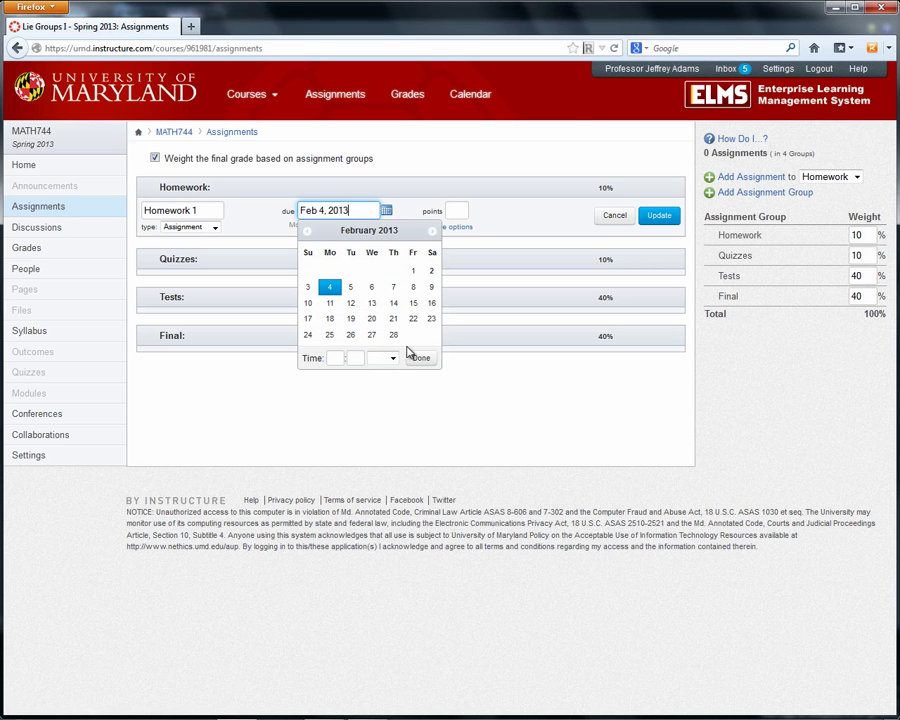
click(450, 210)
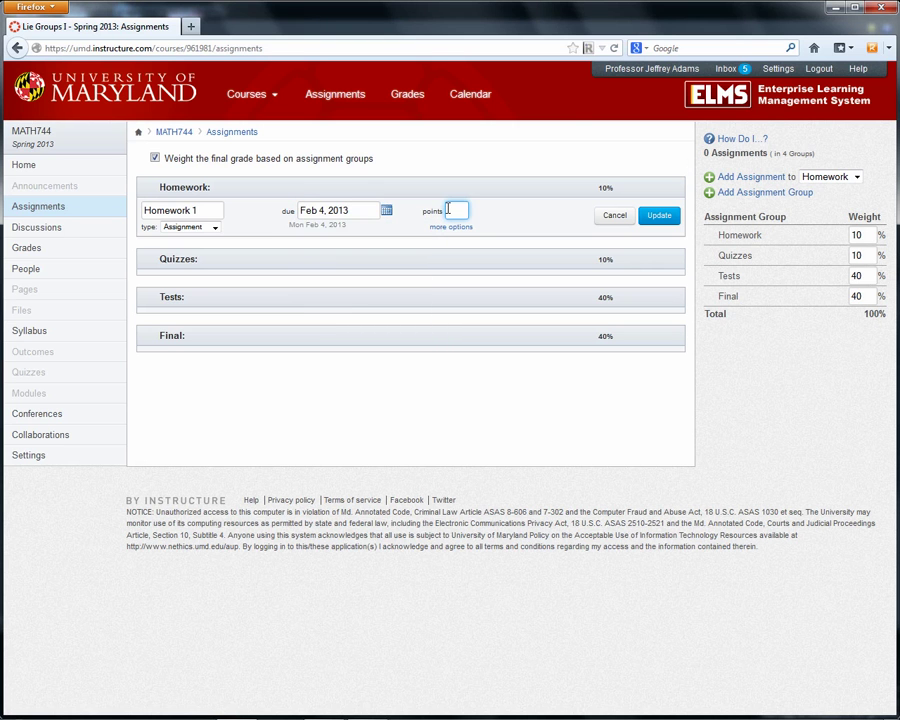
text(10)
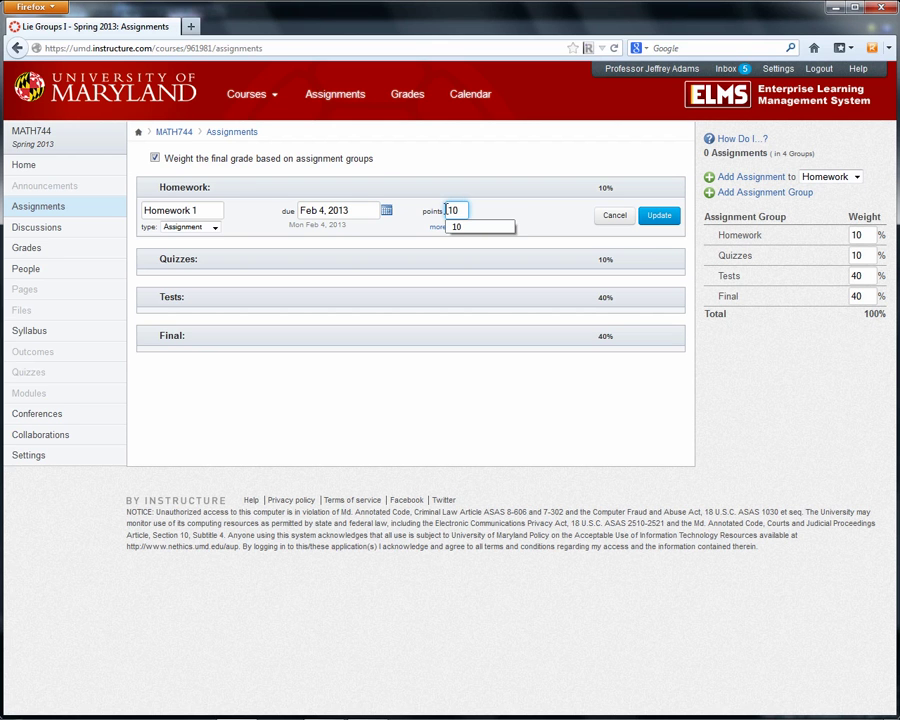
click(659, 218)
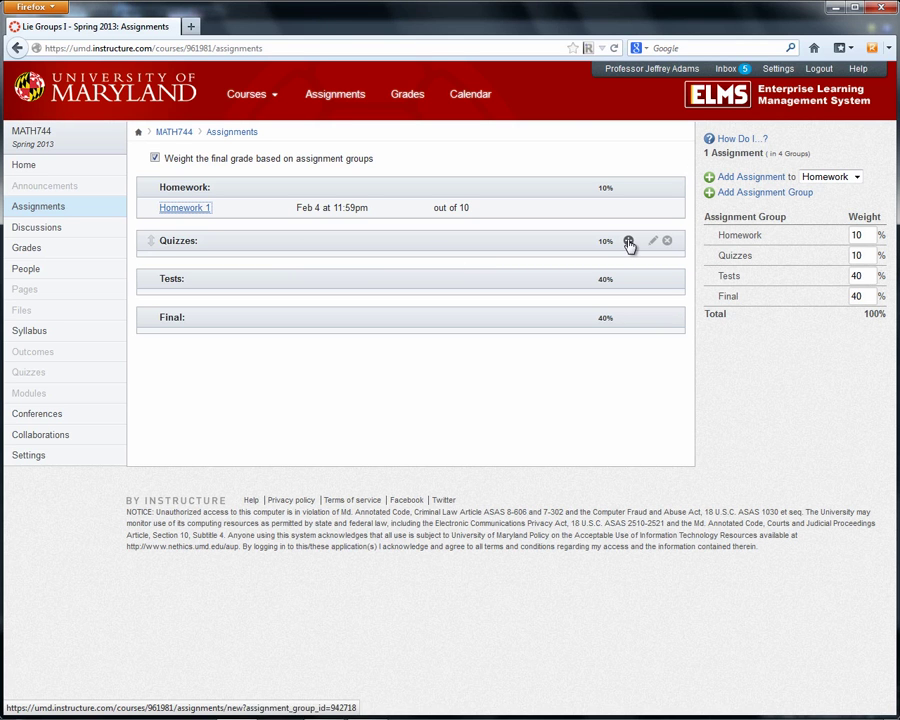
- Add a Quiz 1 assignment to the Quizzes group, due Feb 6, 2013 and worth 5 points
click(629, 244)
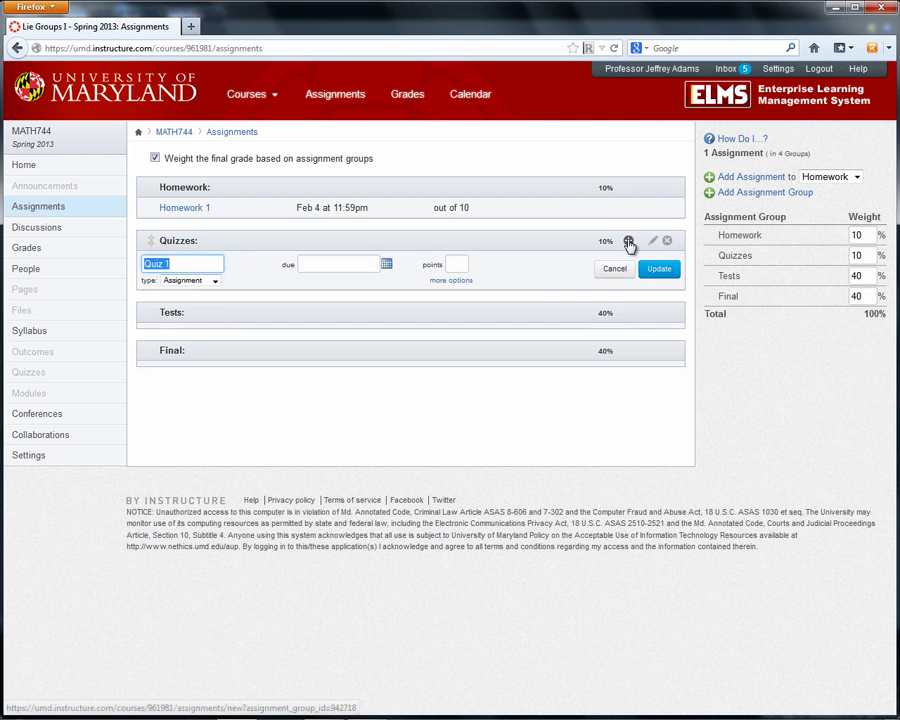
click(327, 261)
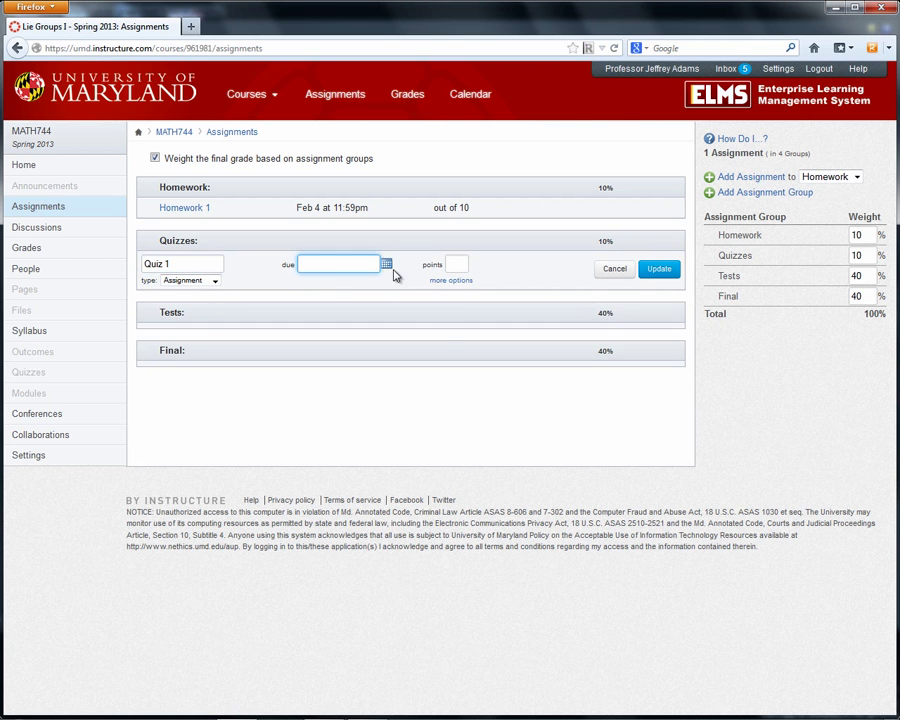
click(385, 263)
click(371, 340)
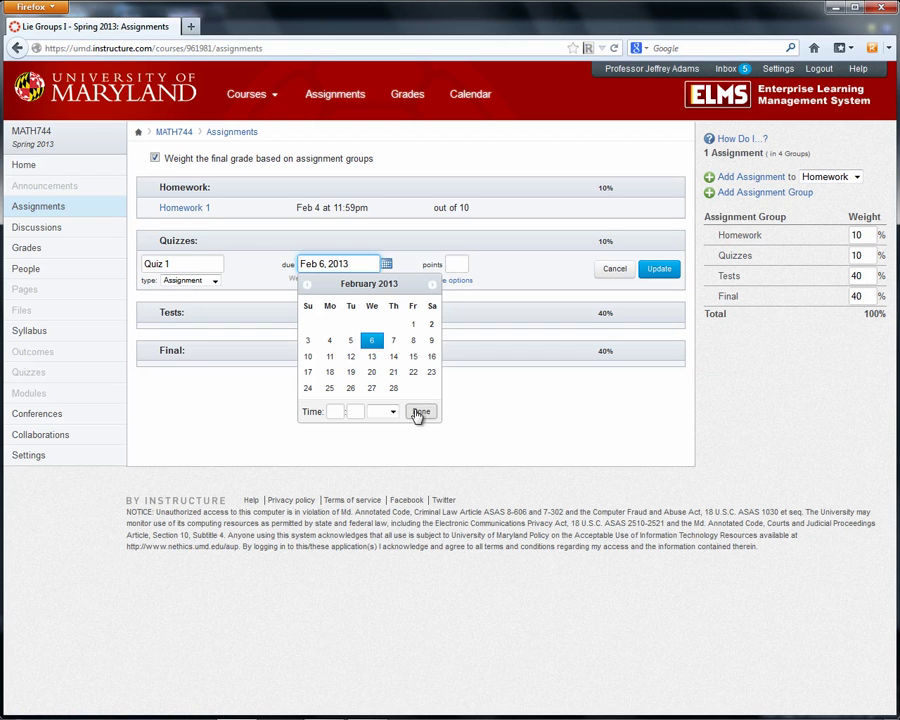
click(421, 411)
click(457, 265)
text(5)
click(650, 271)
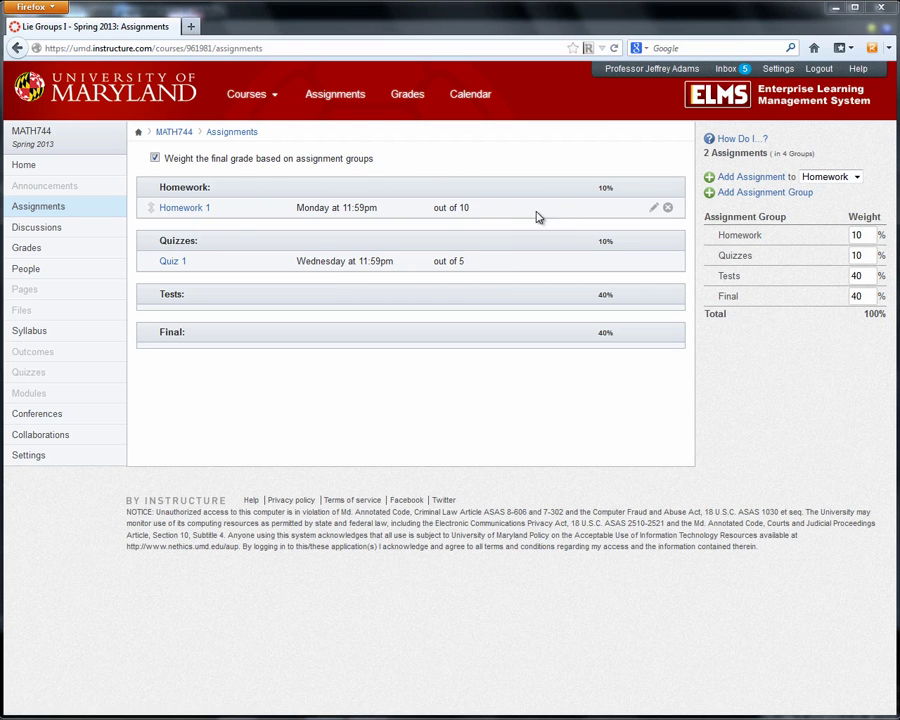
- Give Homework 1 the description "Chapter 1, #1-10", keep its submission type as No Submission, and save the assignment
click(654, 210)
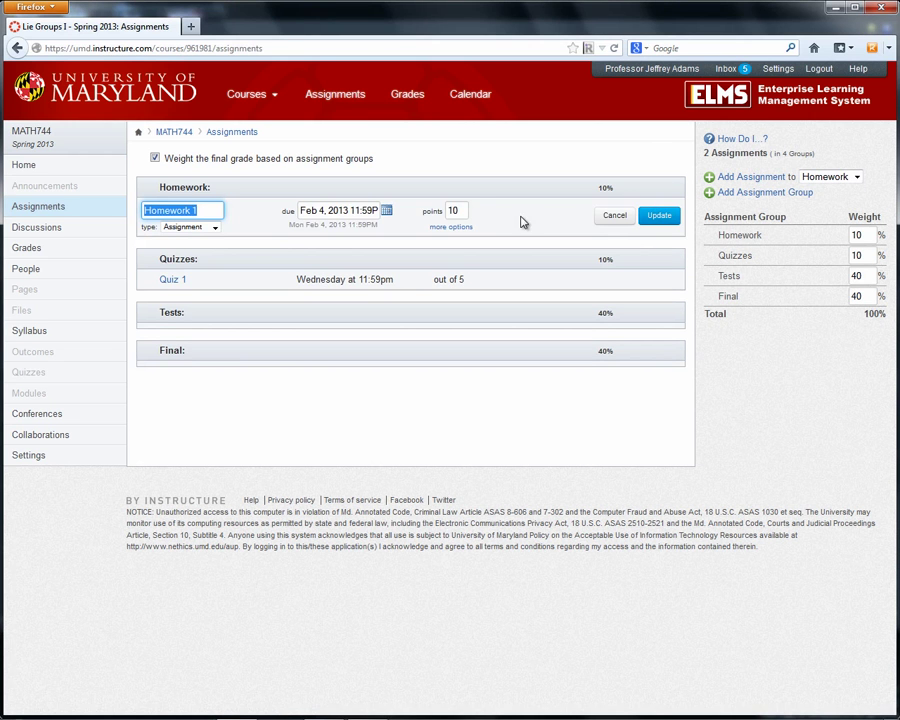
click(451, 229)
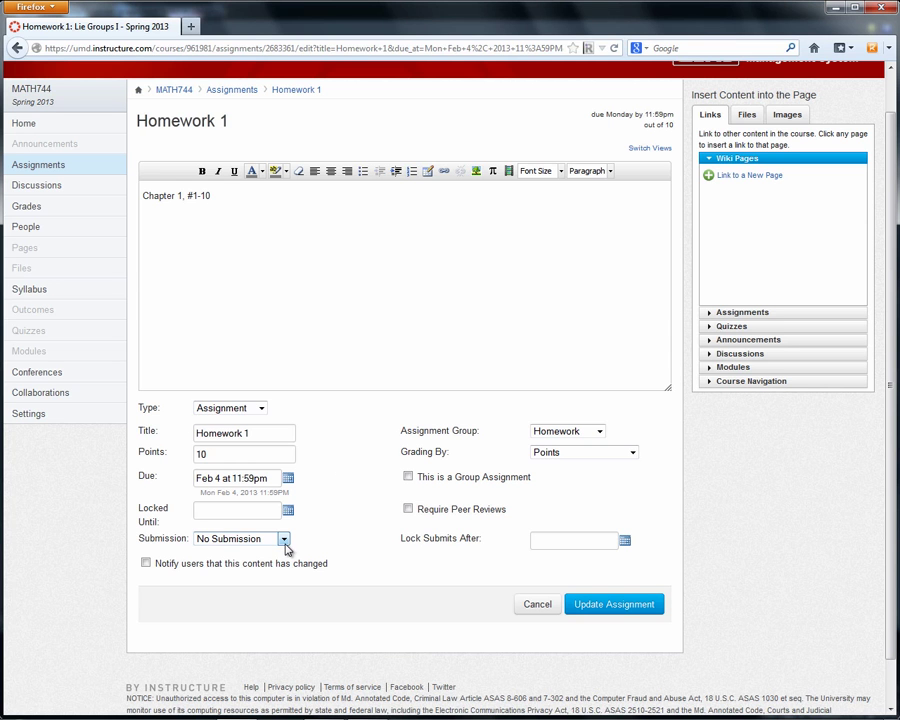
click(222, 541)
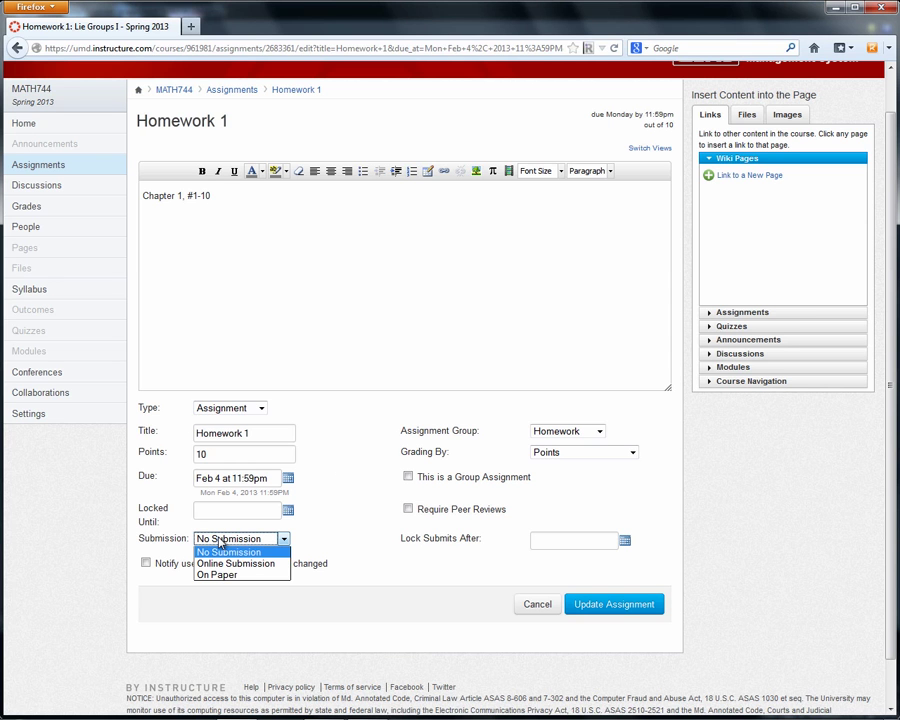
click(211, 605)
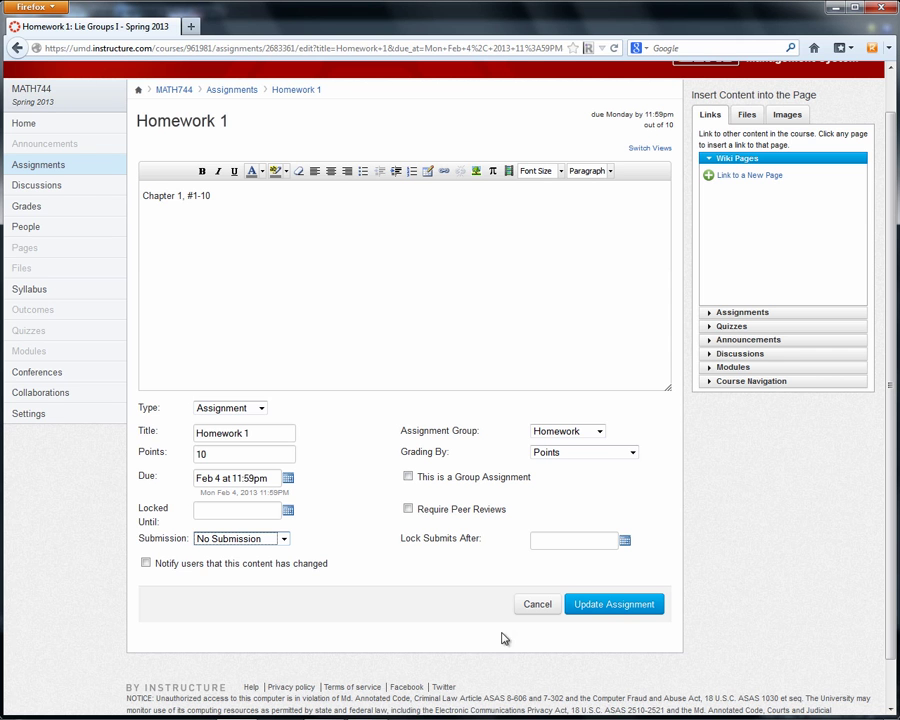
click(597, 607)
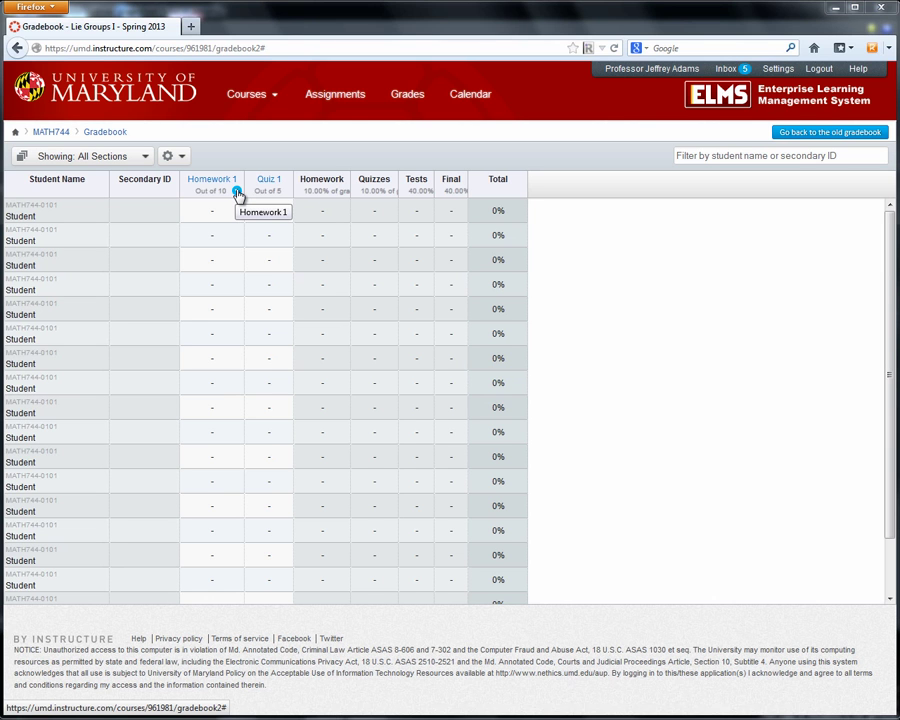
- Mute the Homework 1 assignment in the course gradebook
click(237, 193)
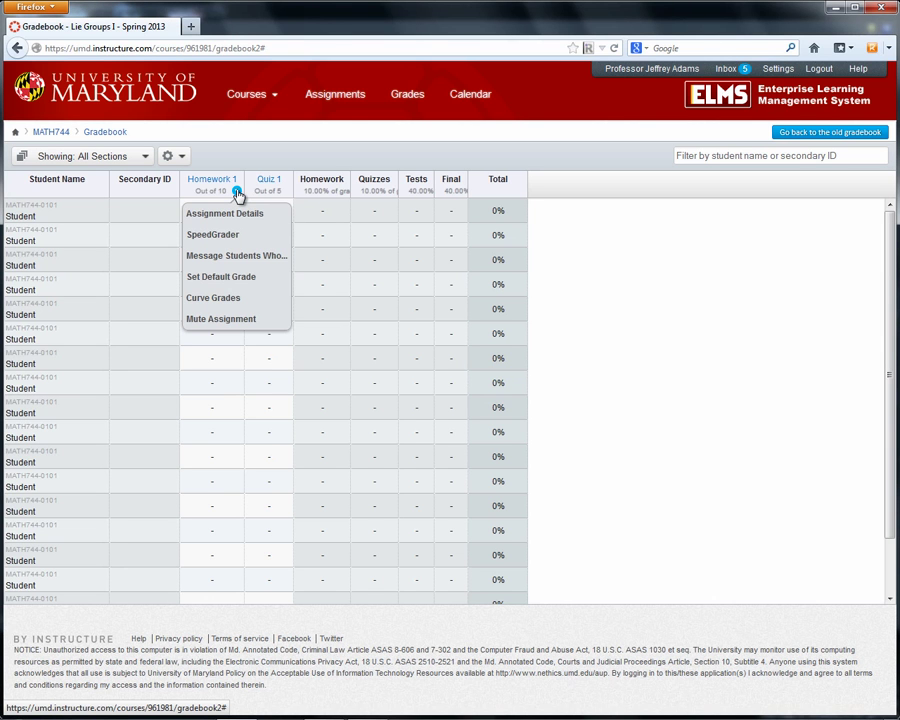
click(220, 320)
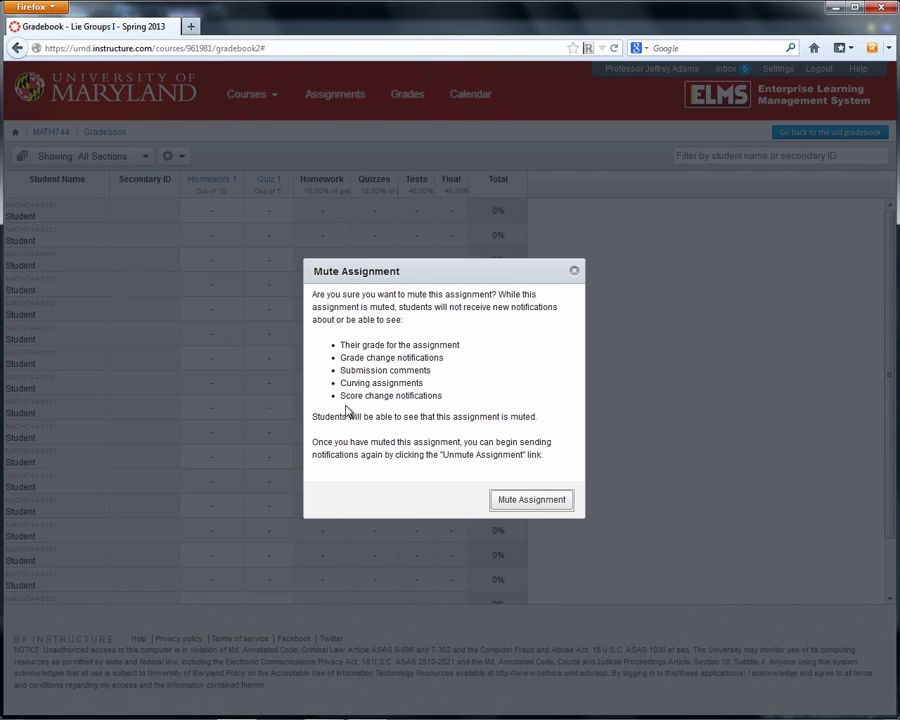
click(510, 503)
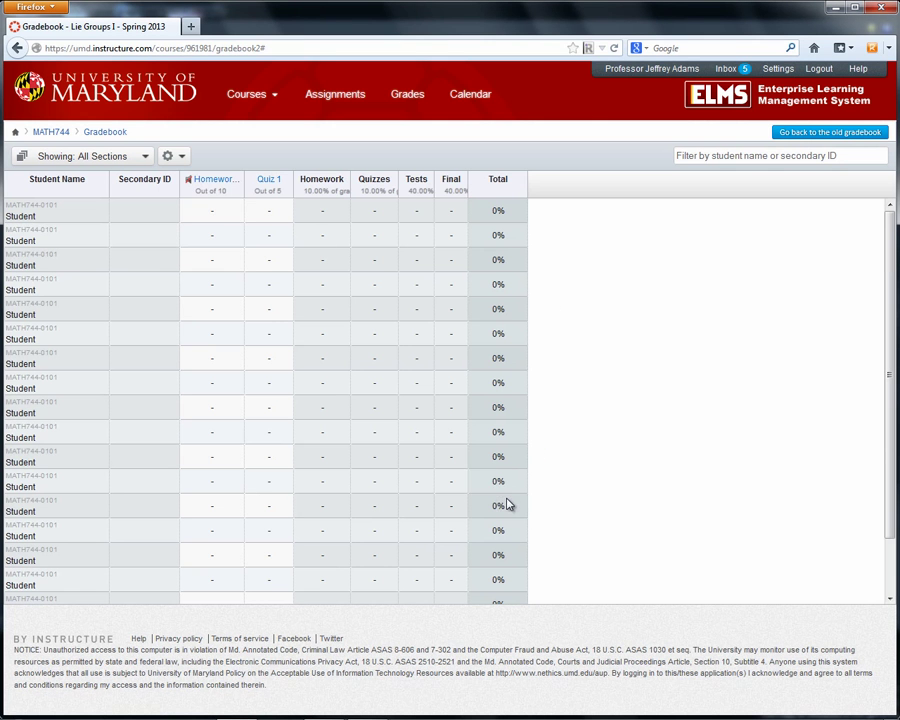
- Enter the Homework 1 scores down the student list: three 10s, four 9s, 10, 1, two 0s, seven 1s and 10
click(217, 212)
key(Return)
key(Return)
text(10)
key(Return)
text(9)
key(Return)
text(9)
key(Return)
text(9)
key(Return)
text(9)
key(Return)
text(10)
key(Return)
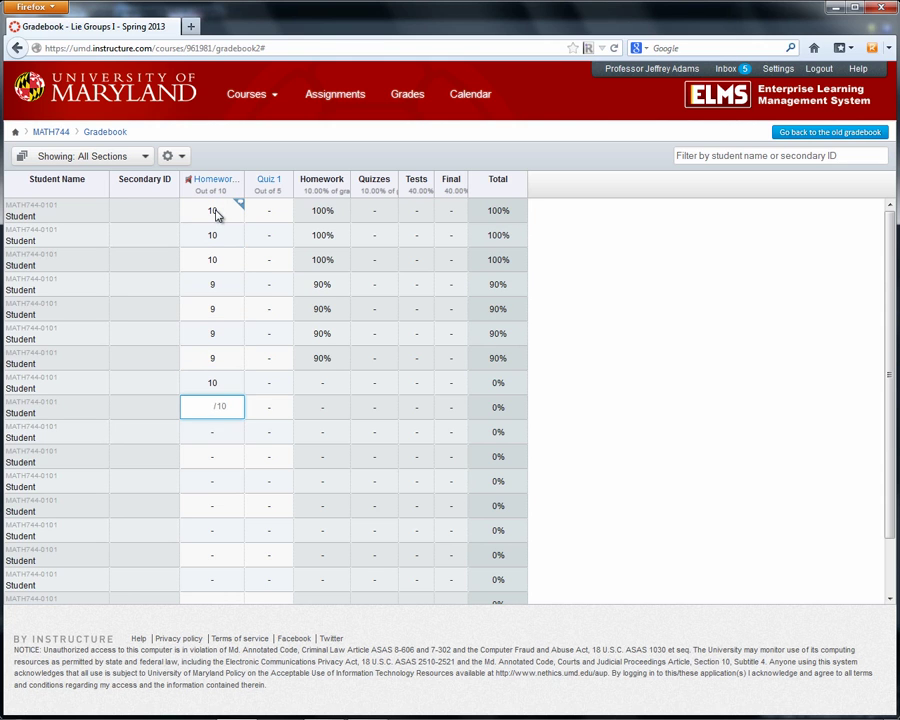
key(Return)
text(0)
key(Return)
text(0)
key(Return)
text(1)
key(Return)
text(1 1 1 1 1 1)
key(Return)
text(10)
key(Return)
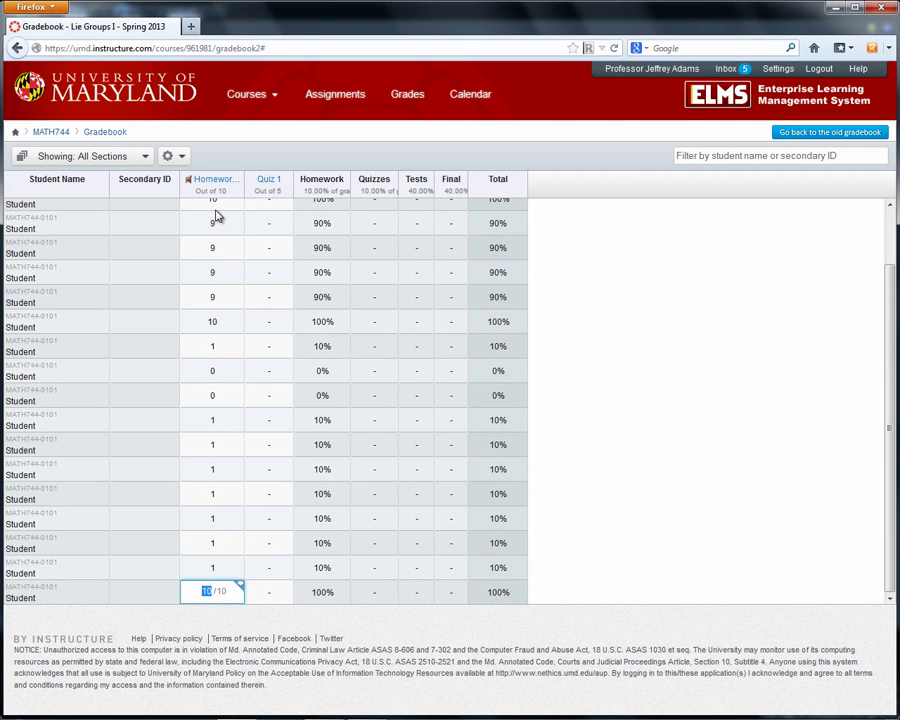
- Review the grade statistics for Homework 1 in its assignment details and close them
key(Up)
key(Up)
key(Up)
key(Up)
key(Up)
key(Up)
key(Up)
key(Up)
key(Up)
key(Up)
key(Up)
key(Up)
key(Up)
key(Up)
key(Up)
key(Up)
key(Up)
key(Up)
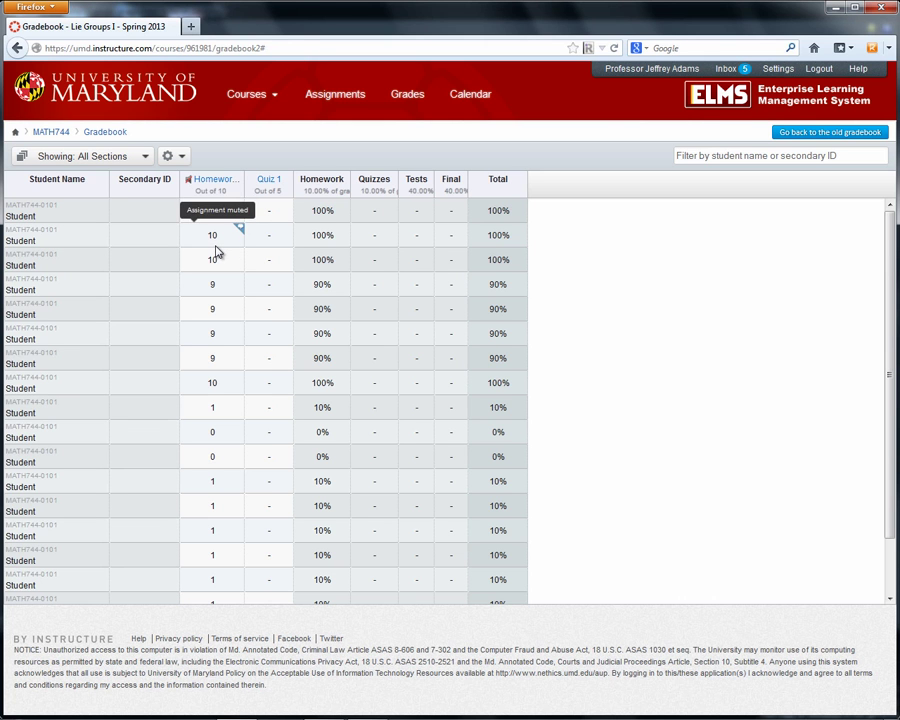
click(236, 192)
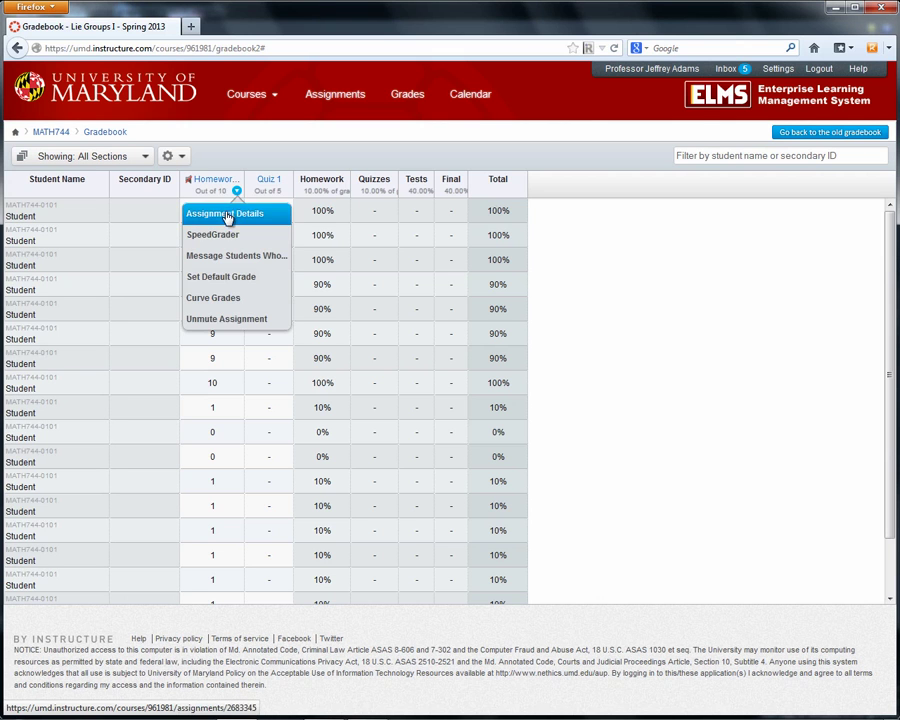
click(228, 216)
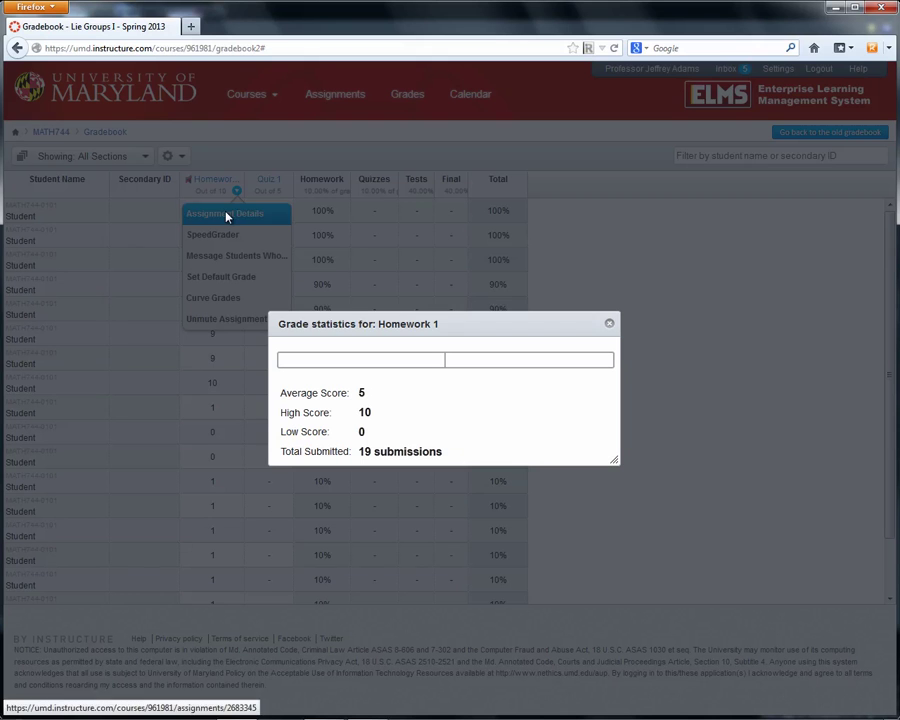
click(610, 326)
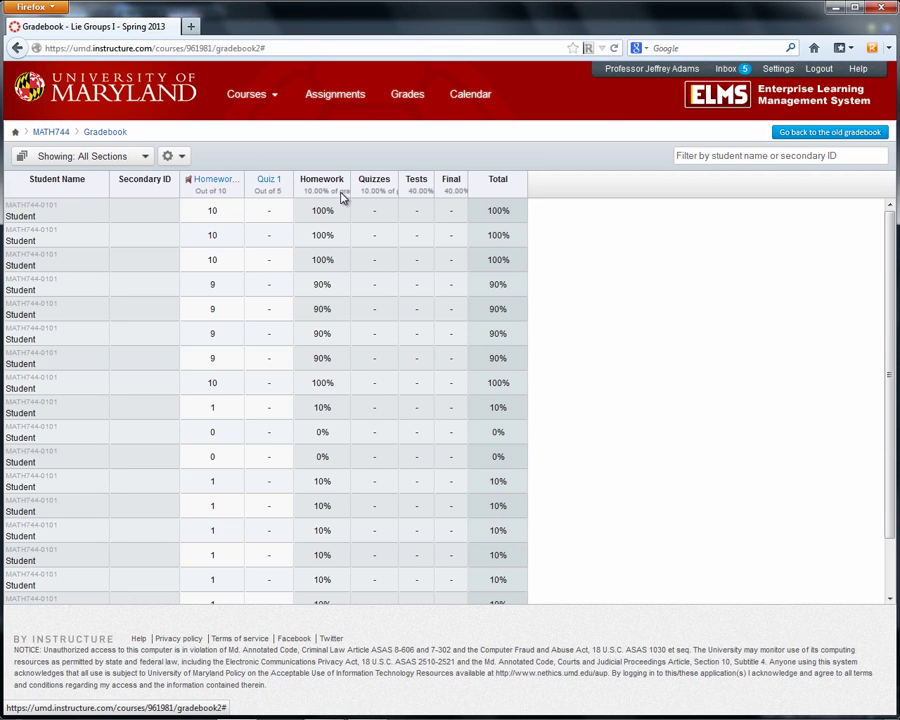
click(236, 191)
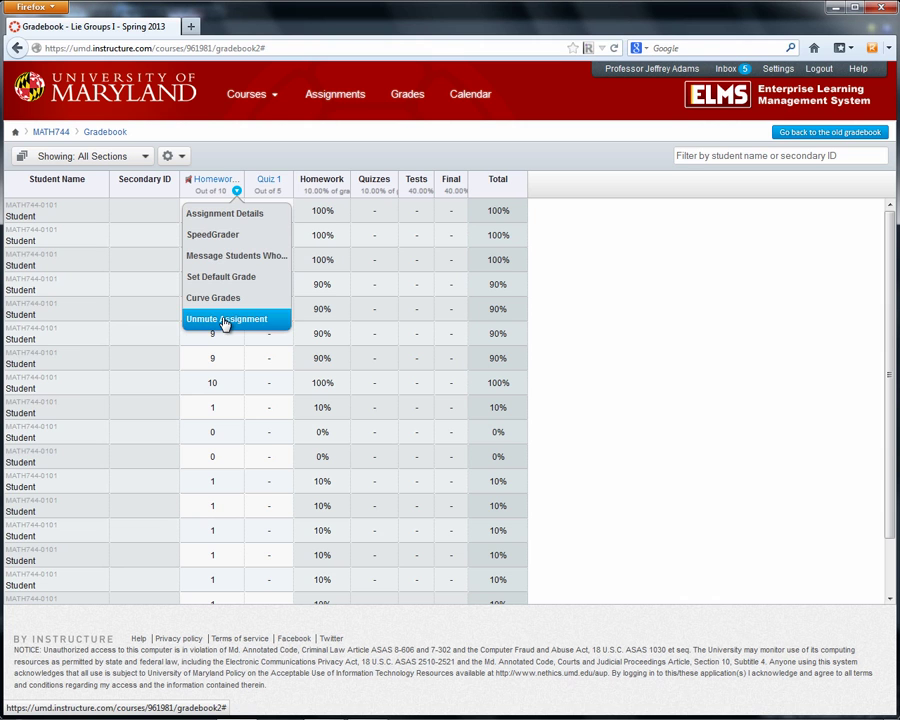
click(277, 138)
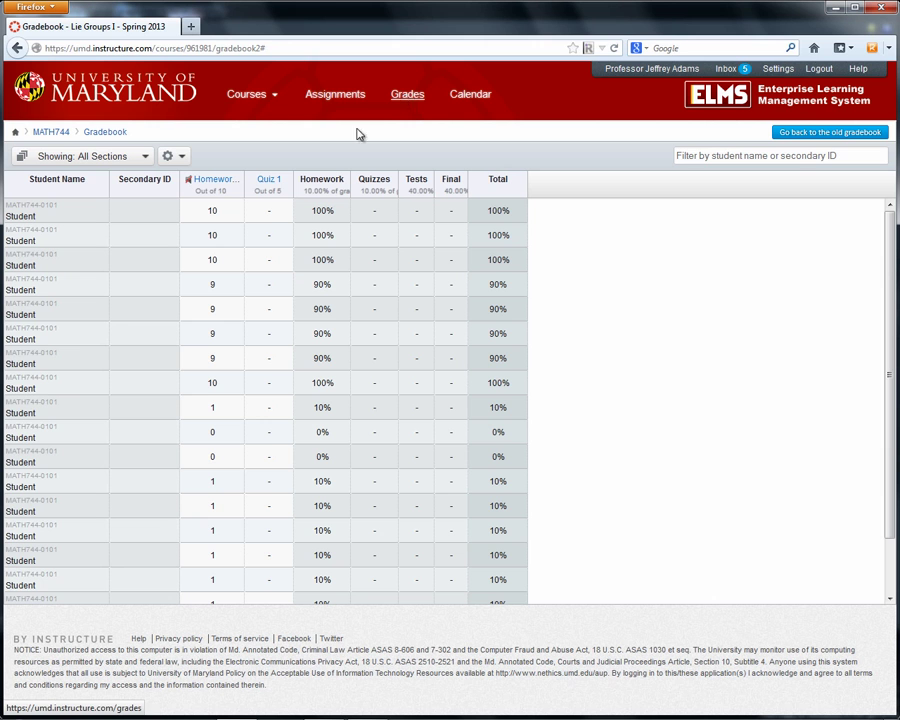
click(181, 157)
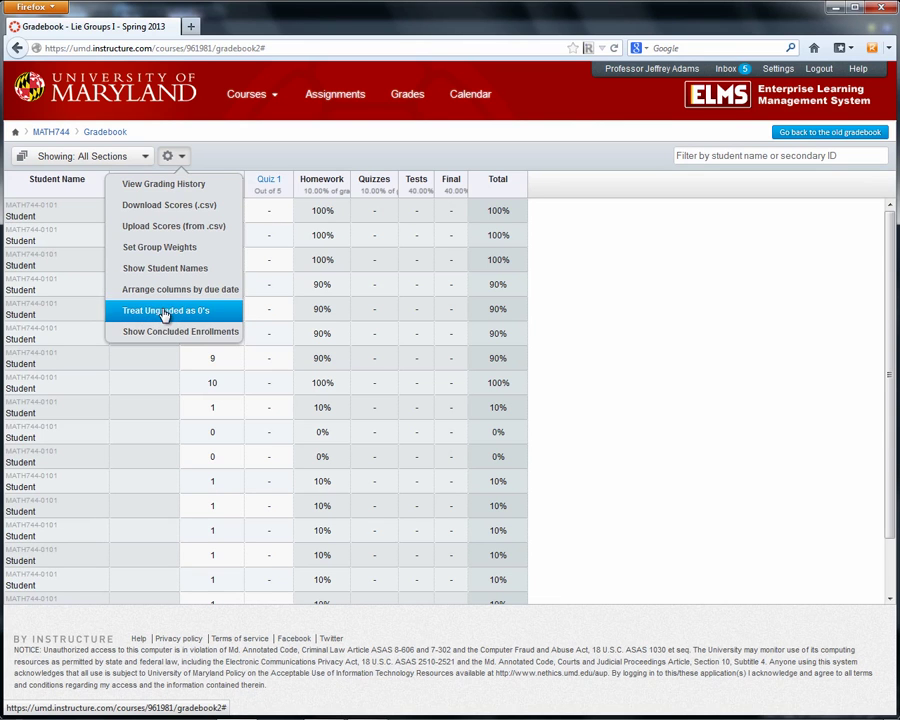
click(235, 152)
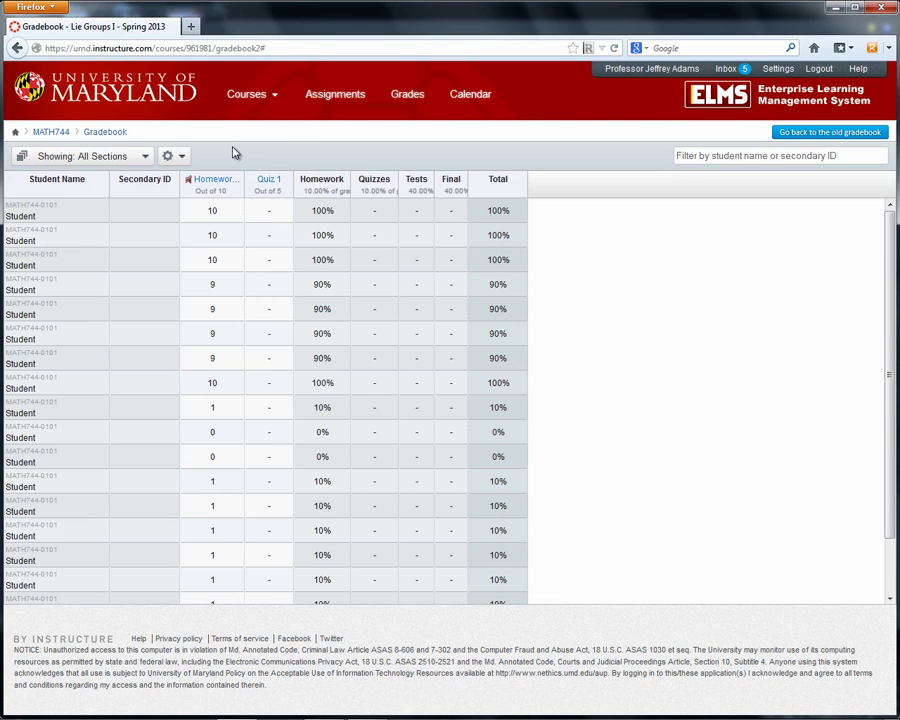